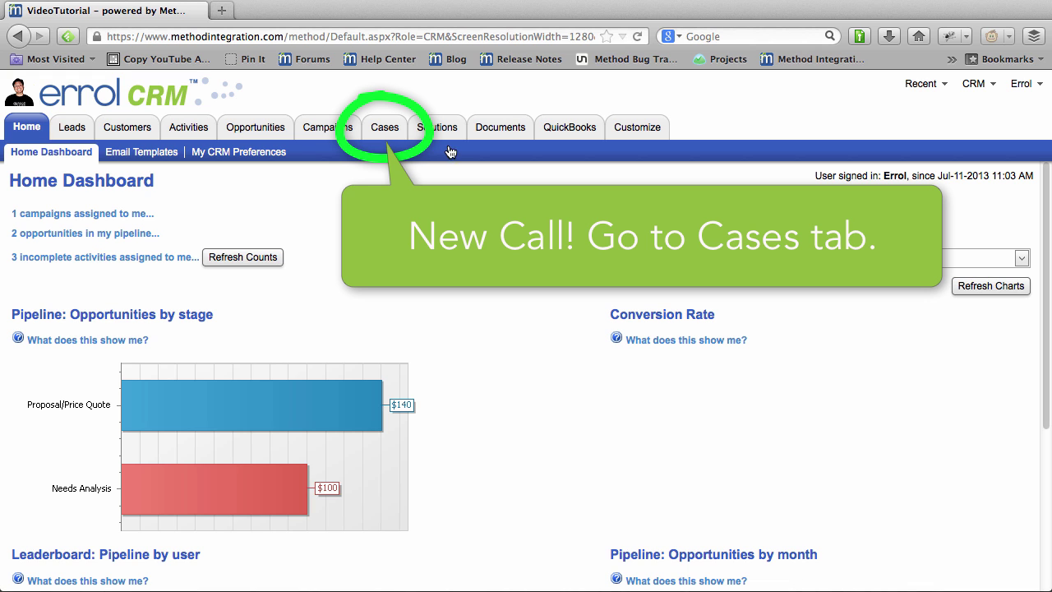
Start a new case in Cases linked to an existing lead/customer.
left_click(383, 130)
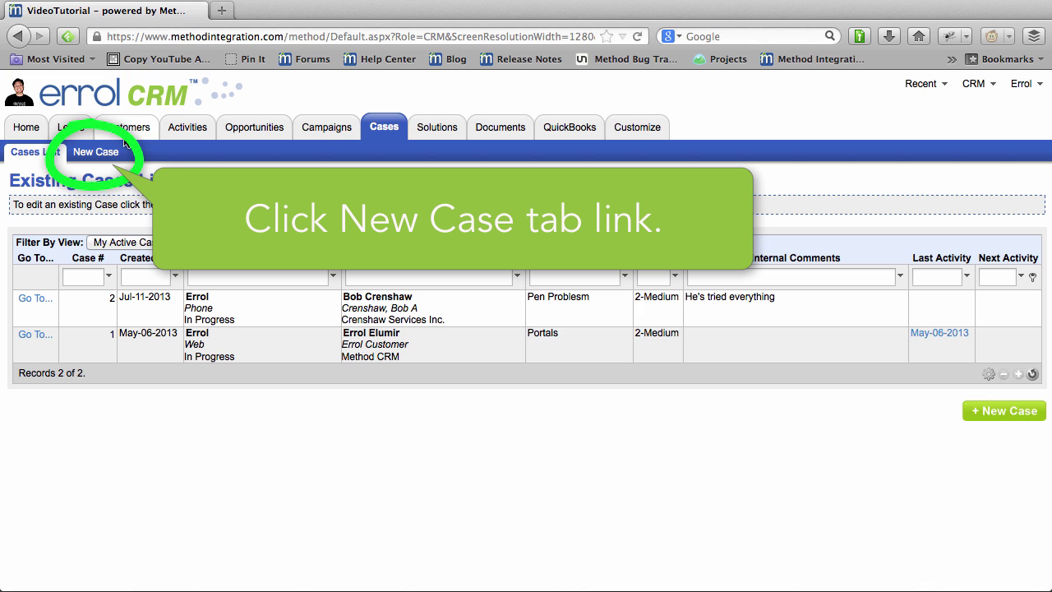
left_click(107, 155)
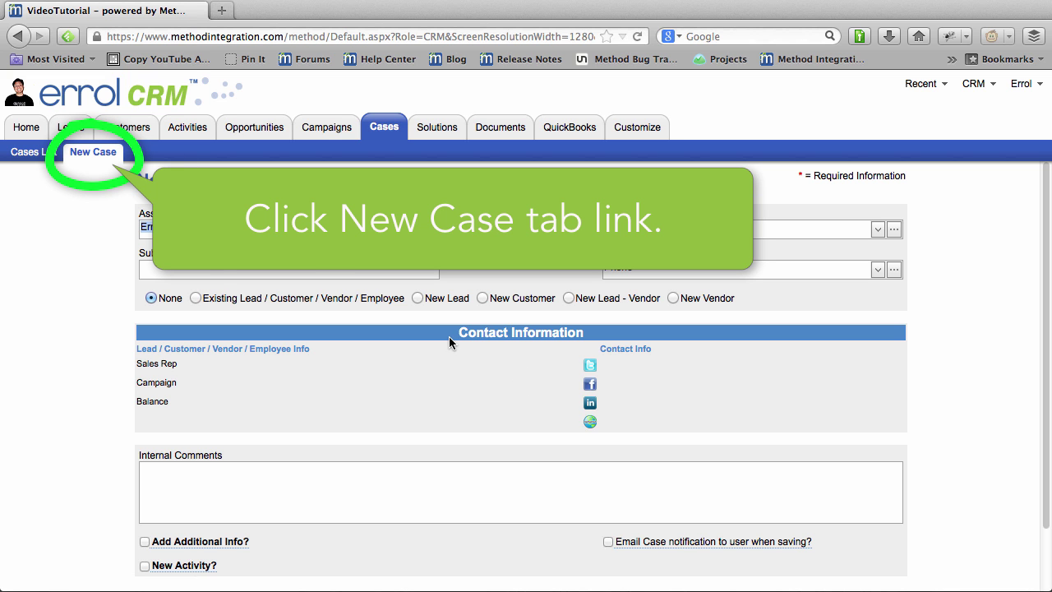
left_click(196, 299)
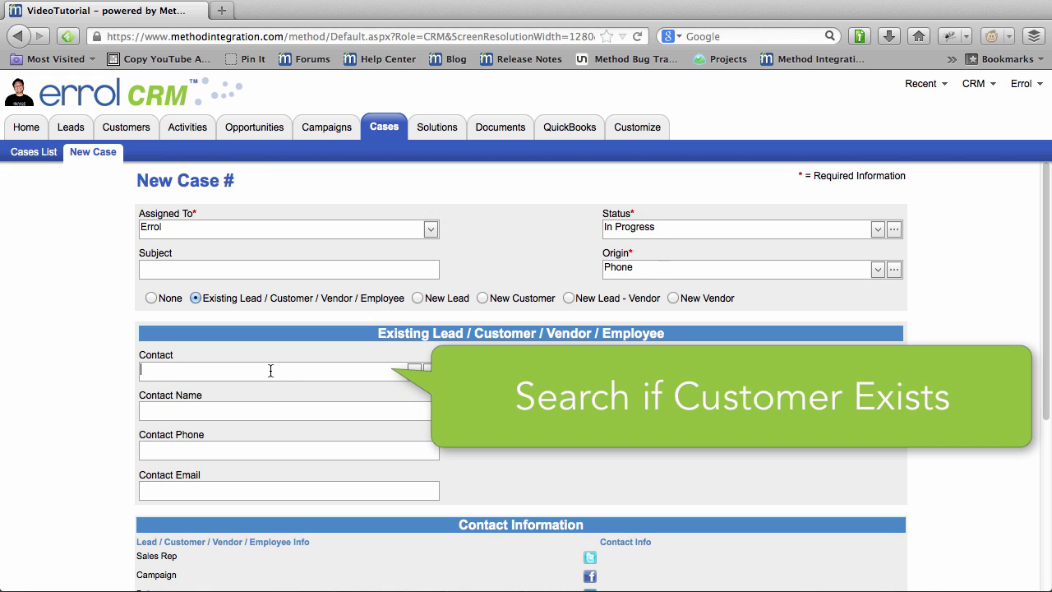
Pick the existing customer as the case contact and tick Email Case notification to contact.
left_click(271, 370)
type("crin")
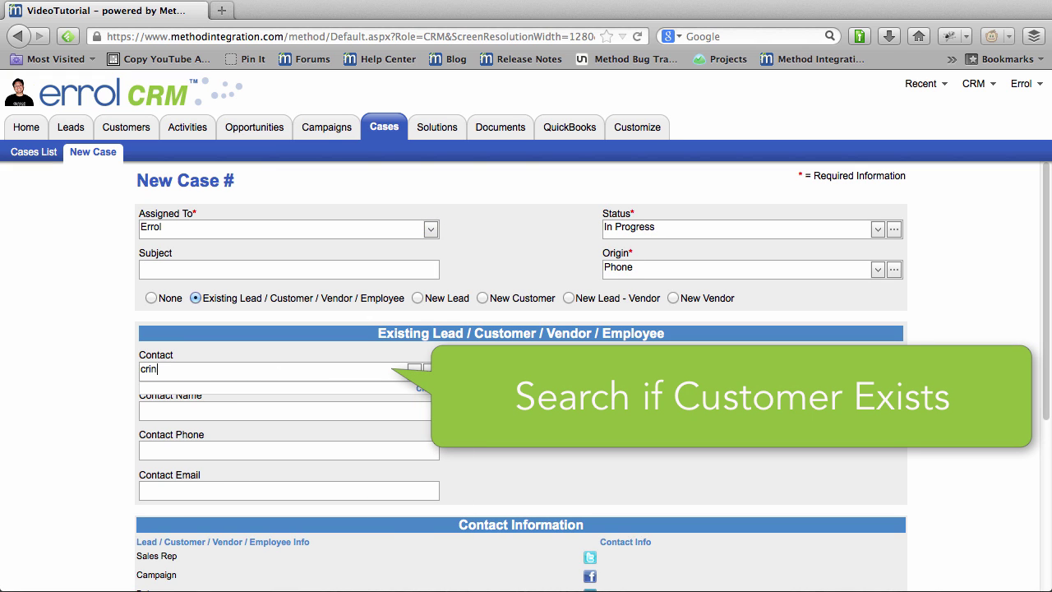
type("s")
key("BackSpace")
key("BackSpace")
key("BackSpace")
key("BackSpace")
key("BackSpace")
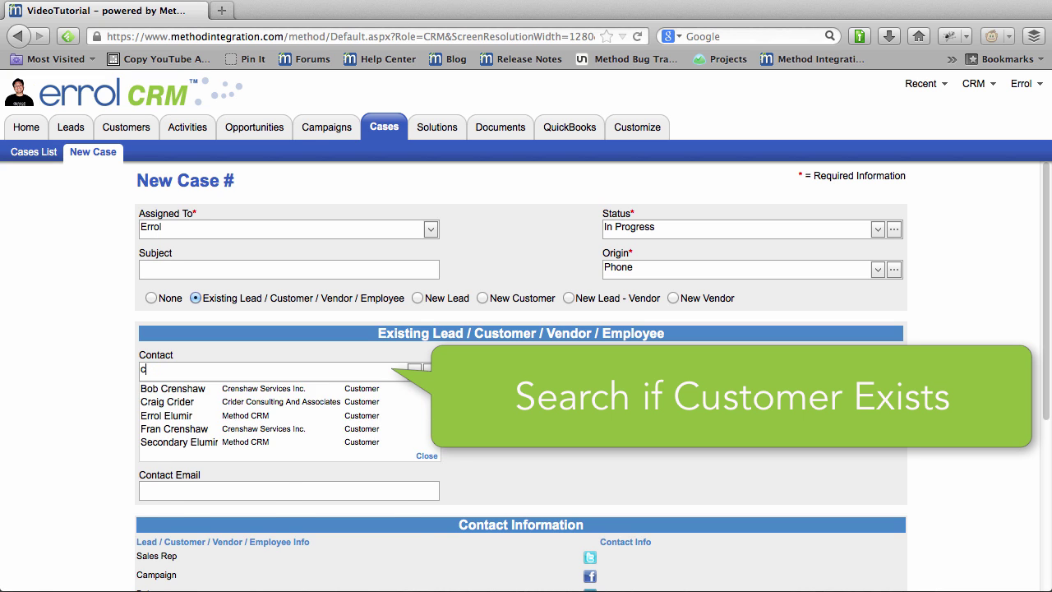
type("bob")
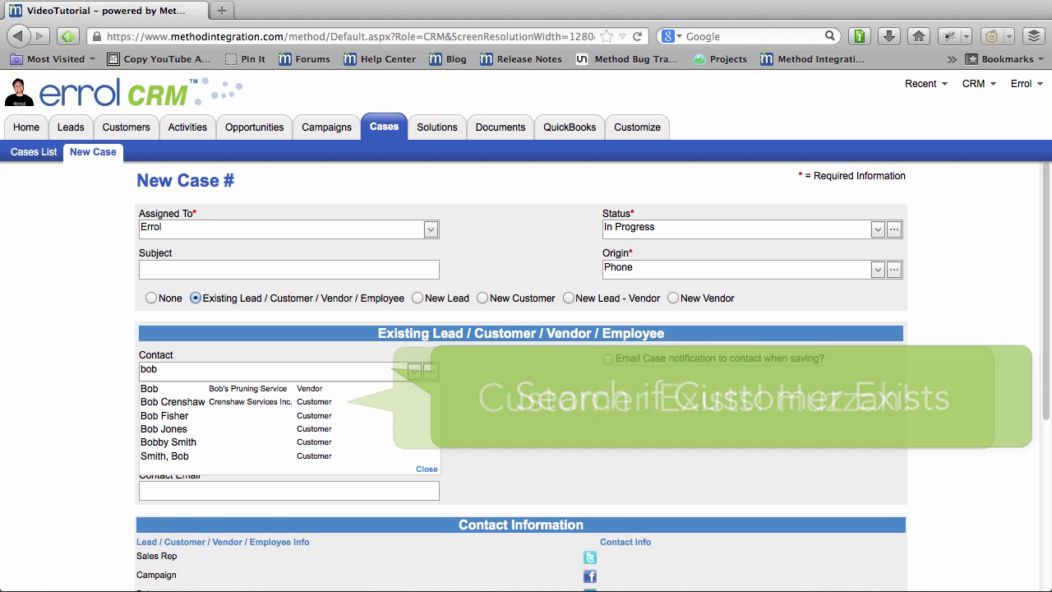
left_click(288, 401)
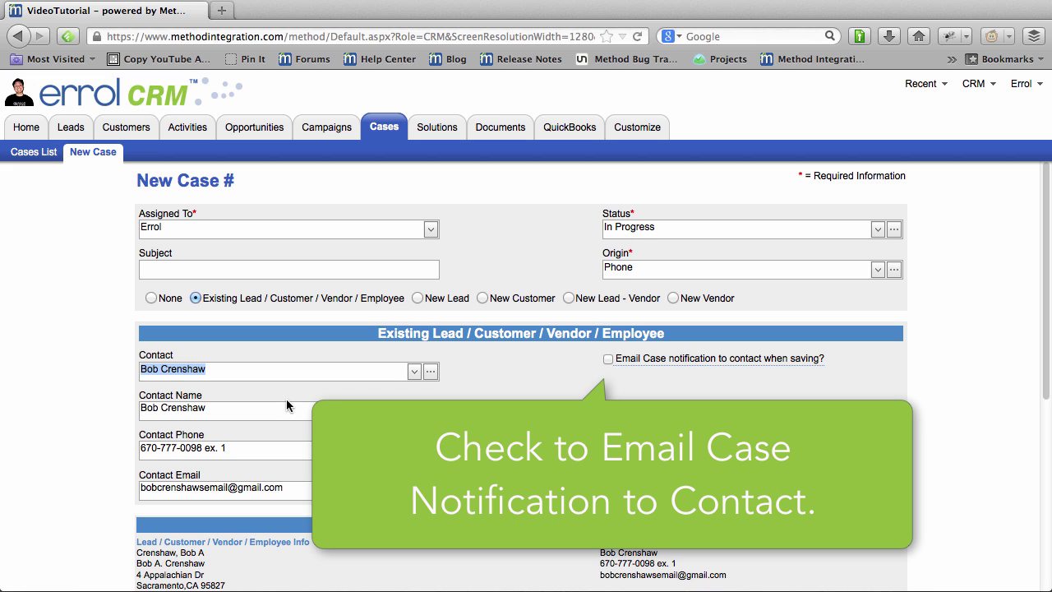
left_click(608, 359)
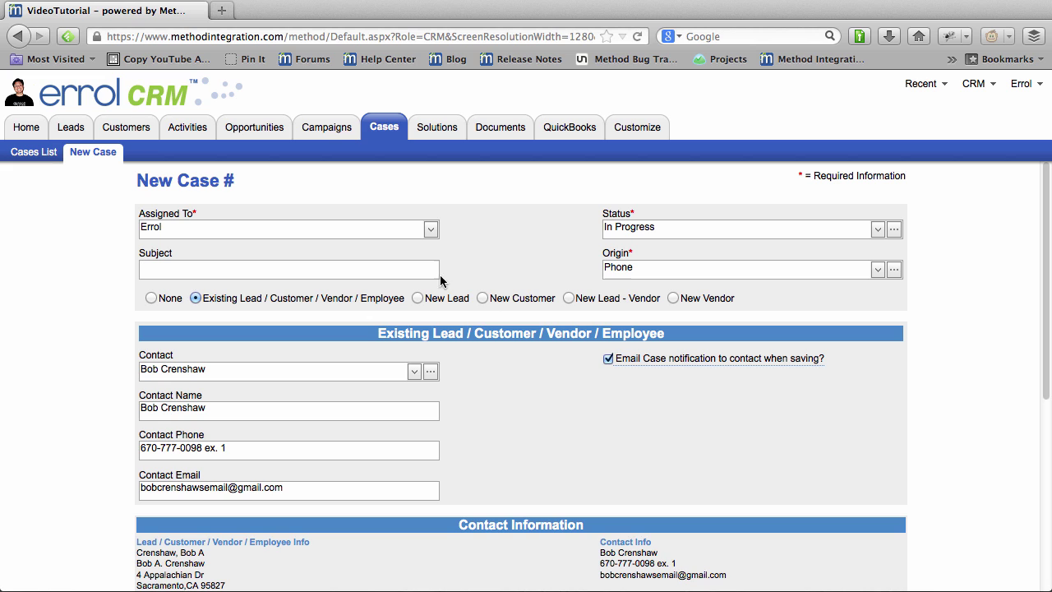
Enter a case subject stating the customer's pen is not working.
left_click(401, 270)
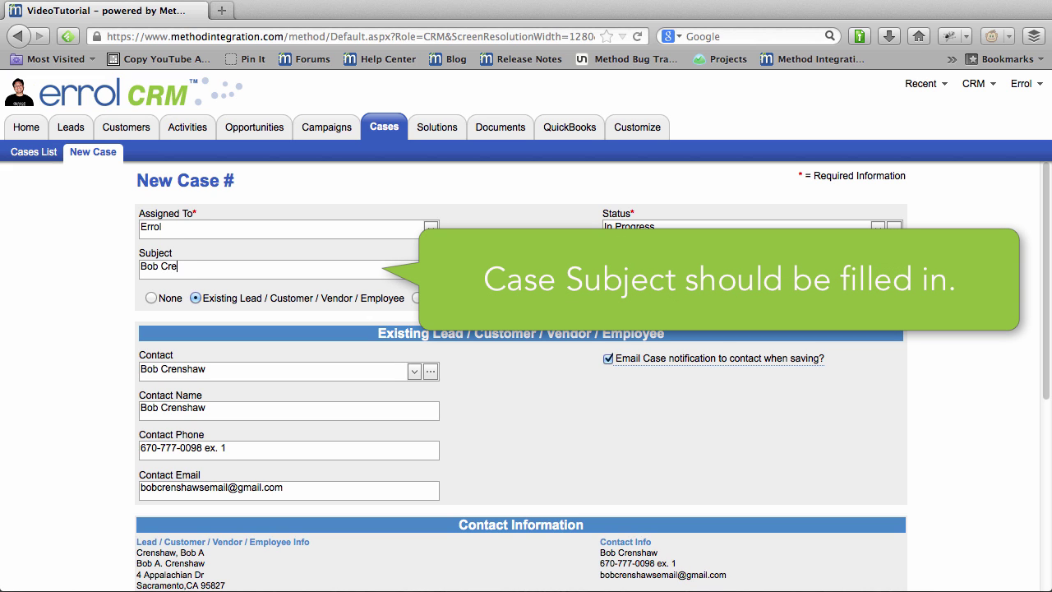
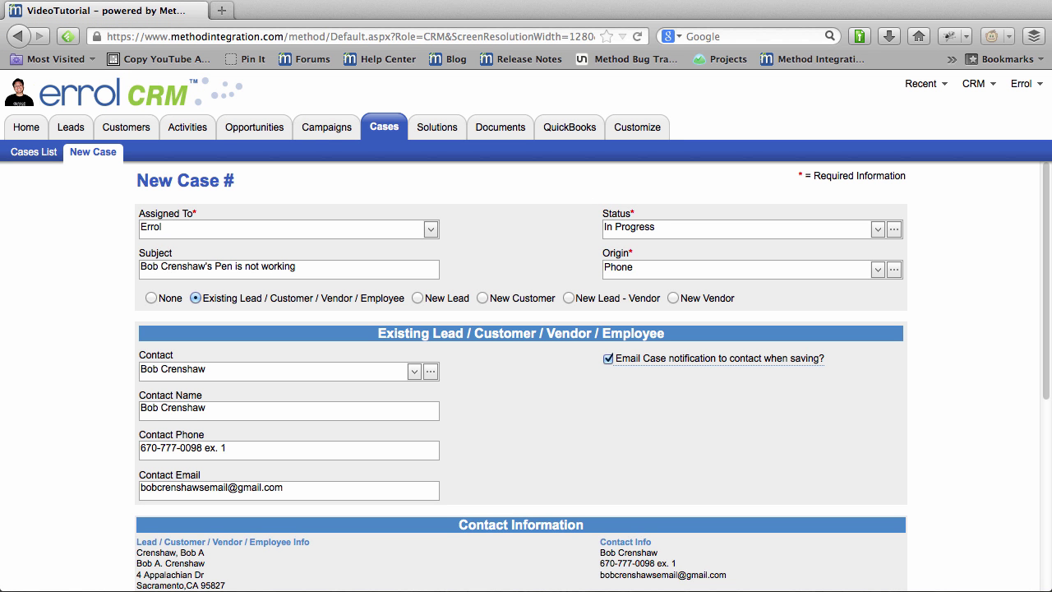
Review the Status and Origin choices, keep In Progress and Phone, and open the case origins editor.
left_click(878, 229)
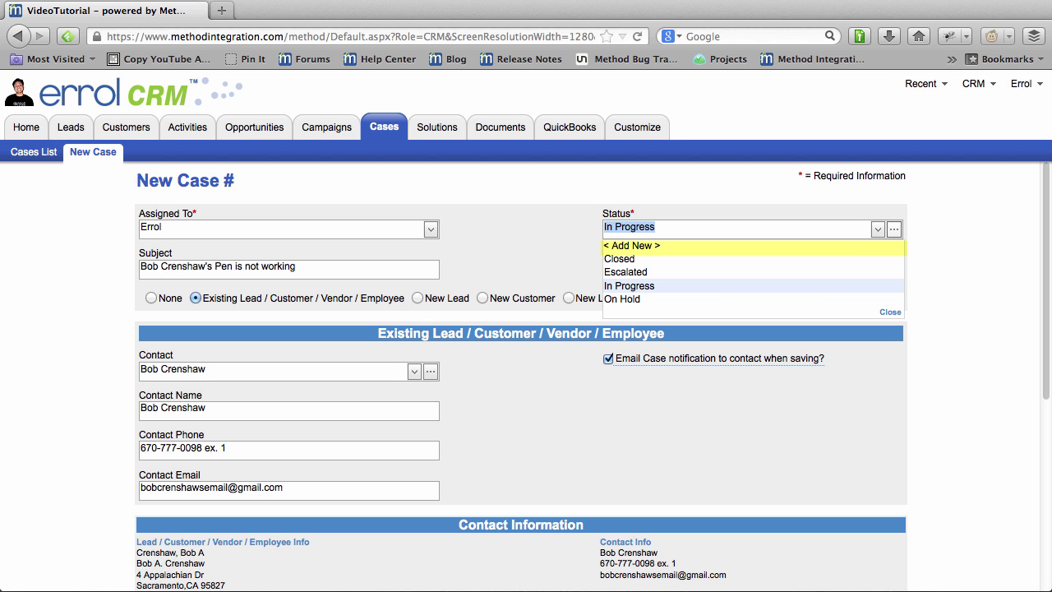
key("Escape")
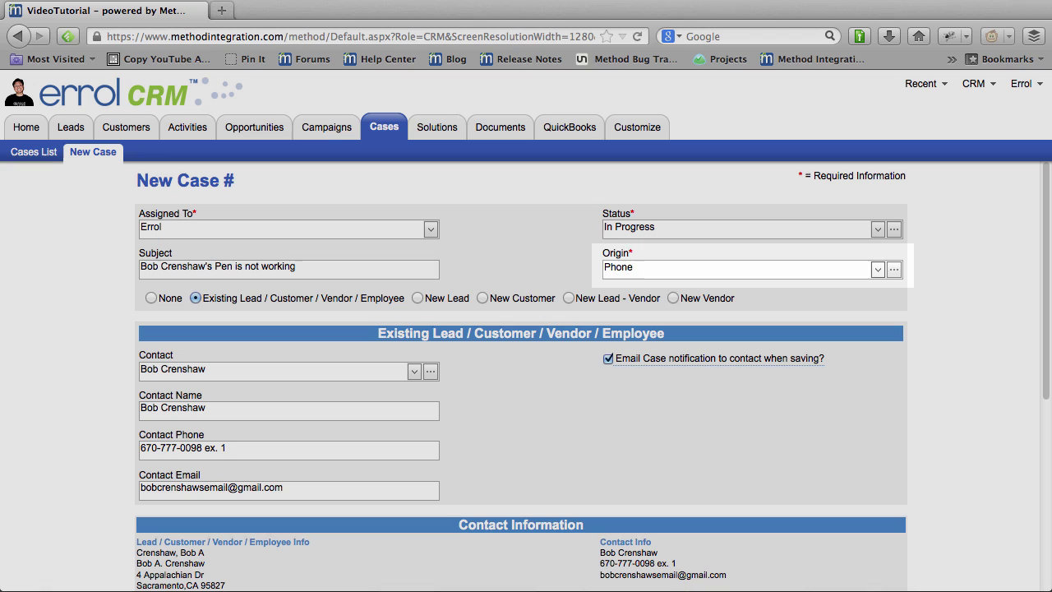
left_click(878, 270)
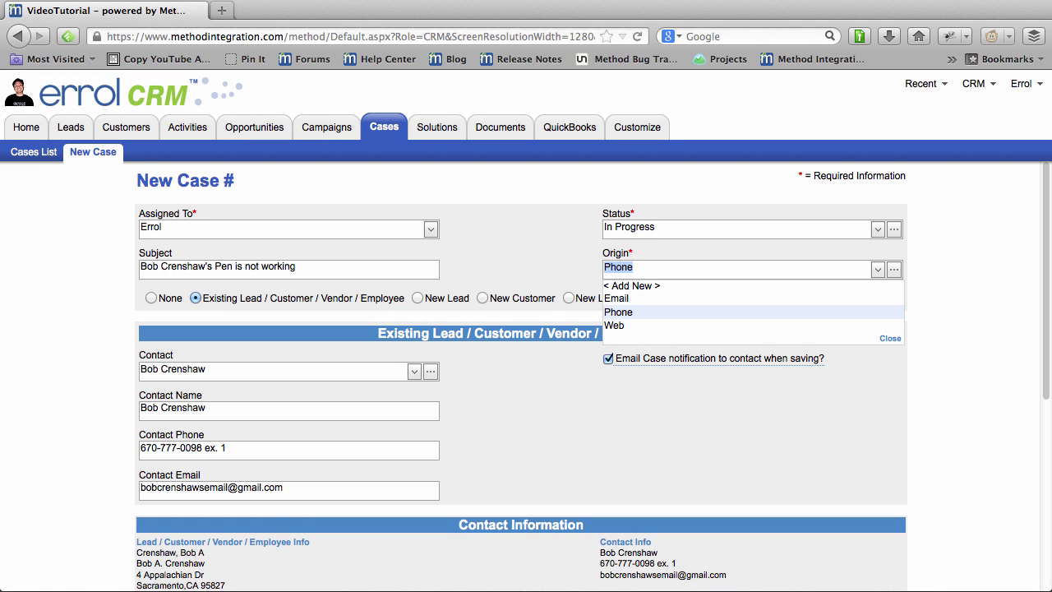
key("Escape")
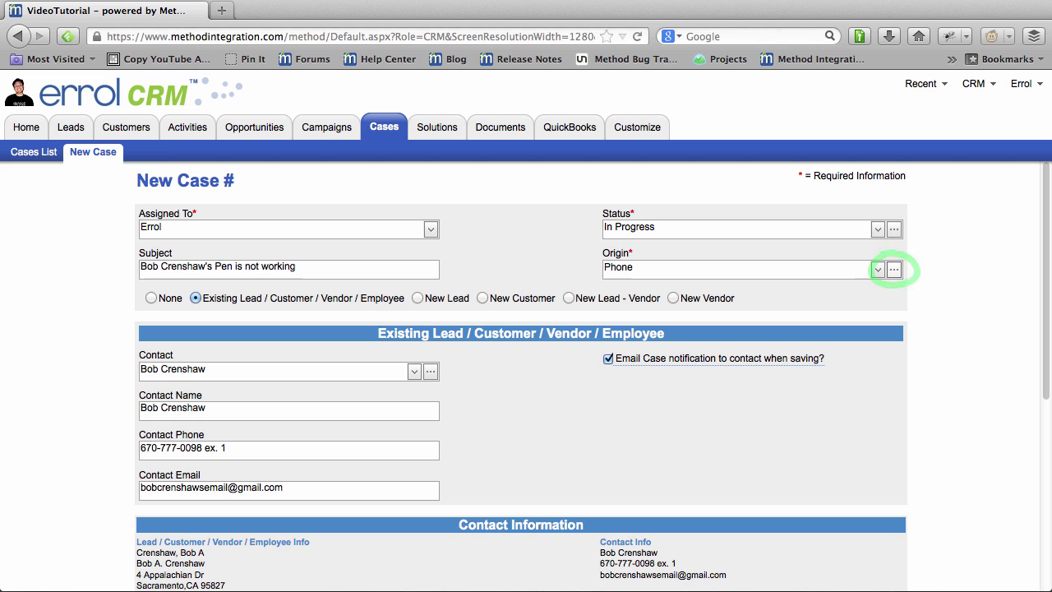
left_click(893, 268)
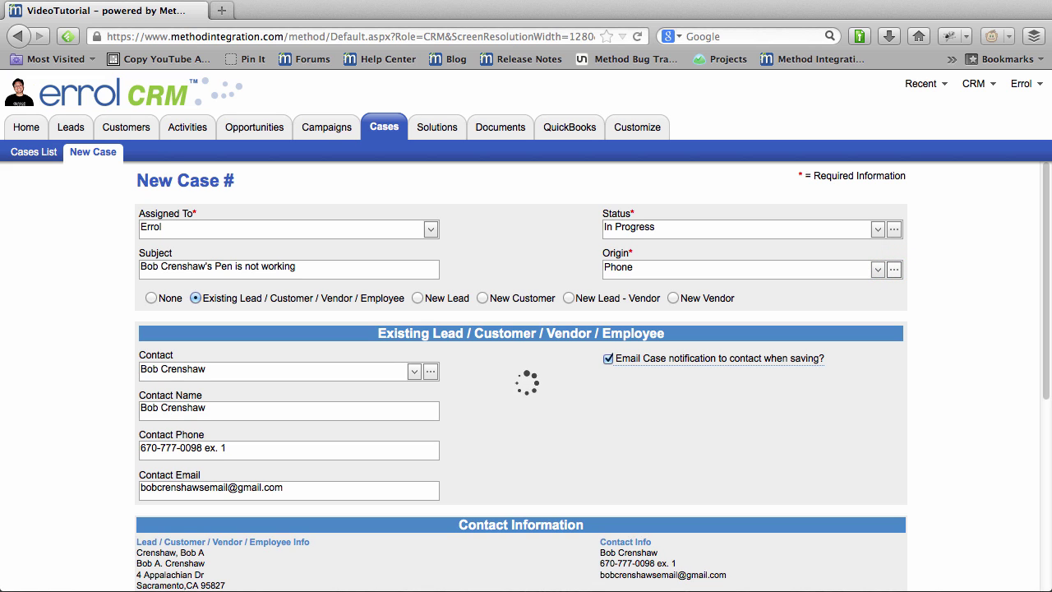
type("Walked in")
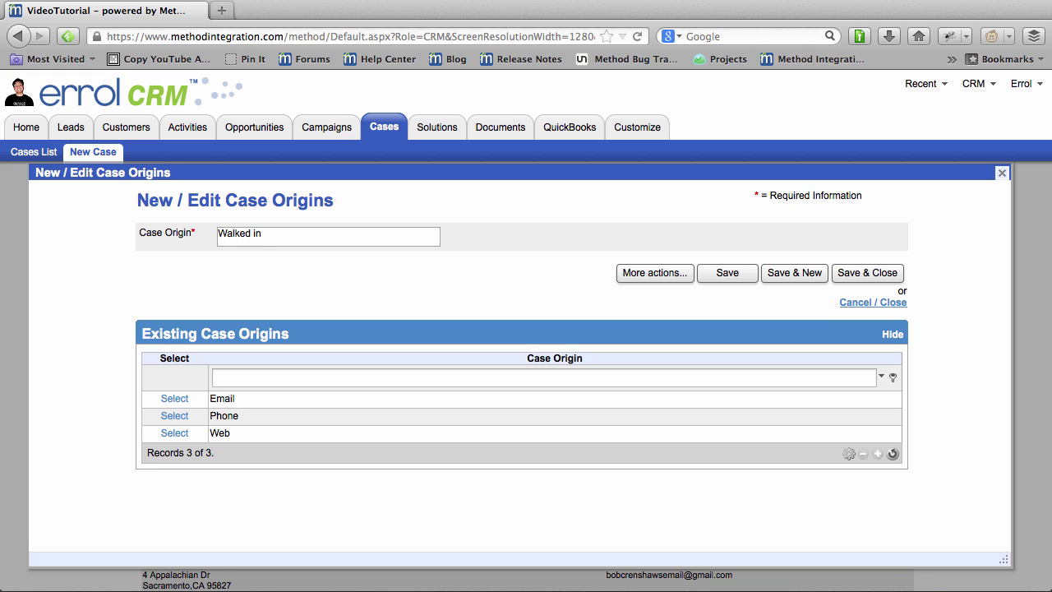
left_click(873, 302)
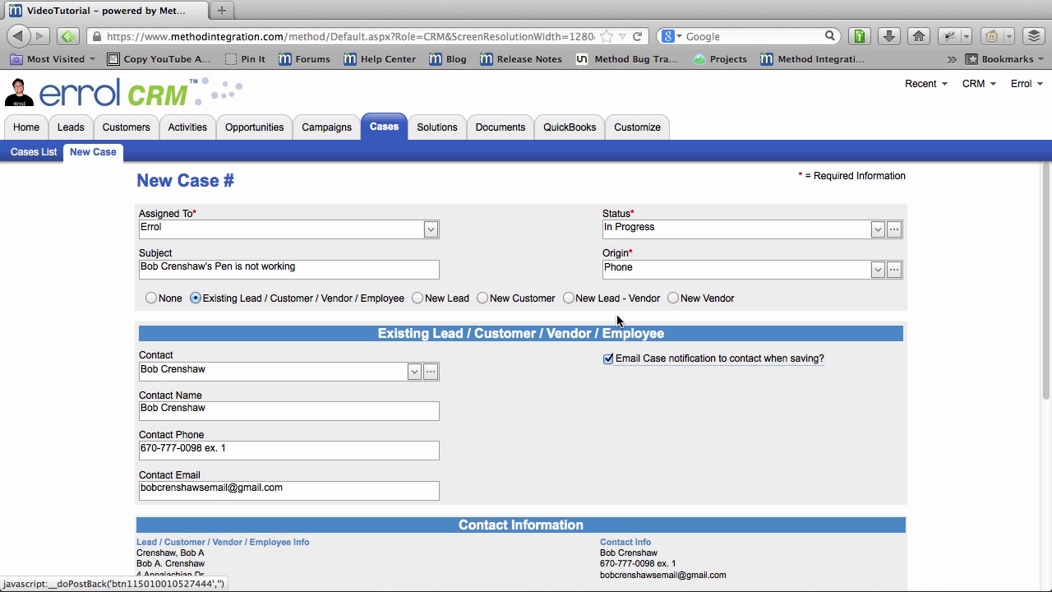
scroll(535, 394, "down", 2)
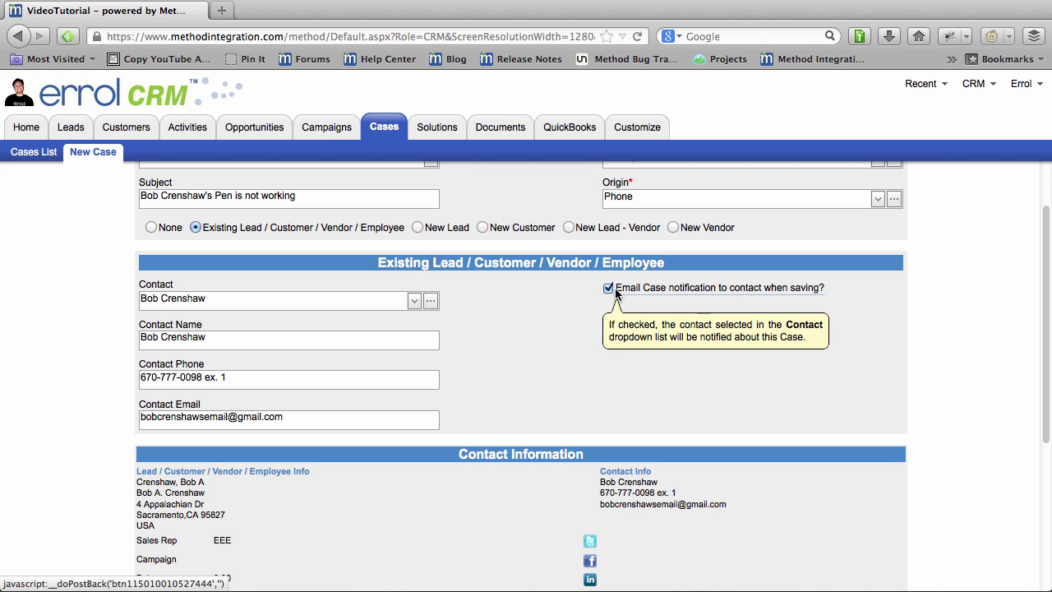
scroll(588, 321, "down", 2)
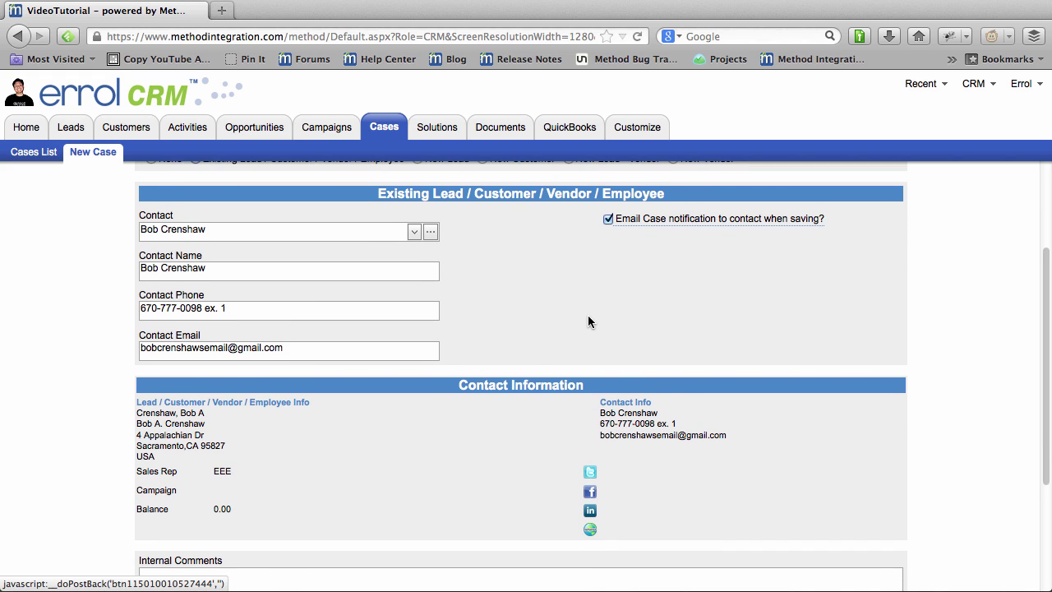
scroll(588, 316, "down", 1)
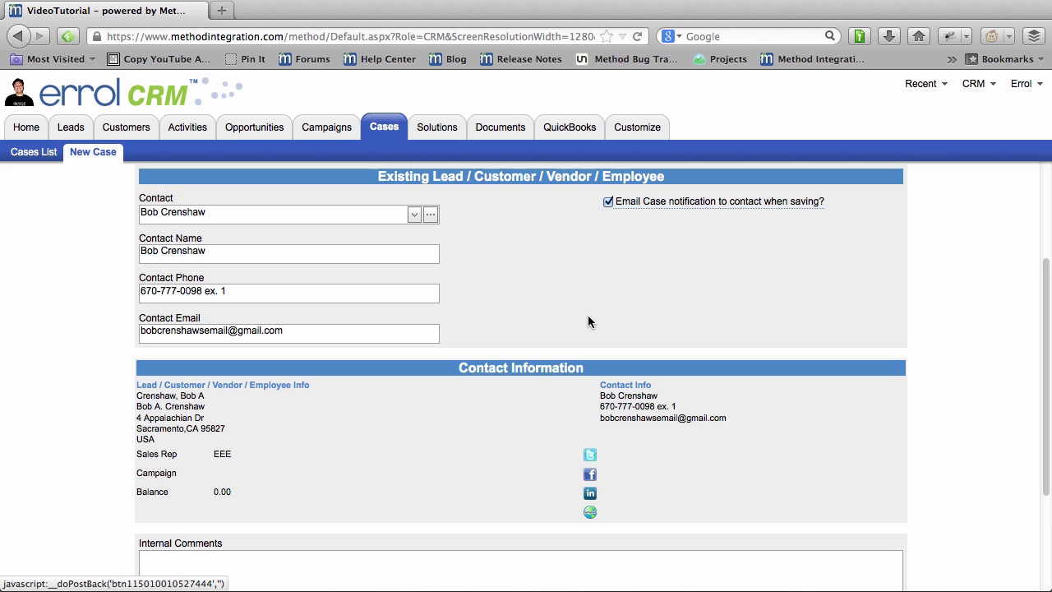
scroll(588, 321, "down", 3)
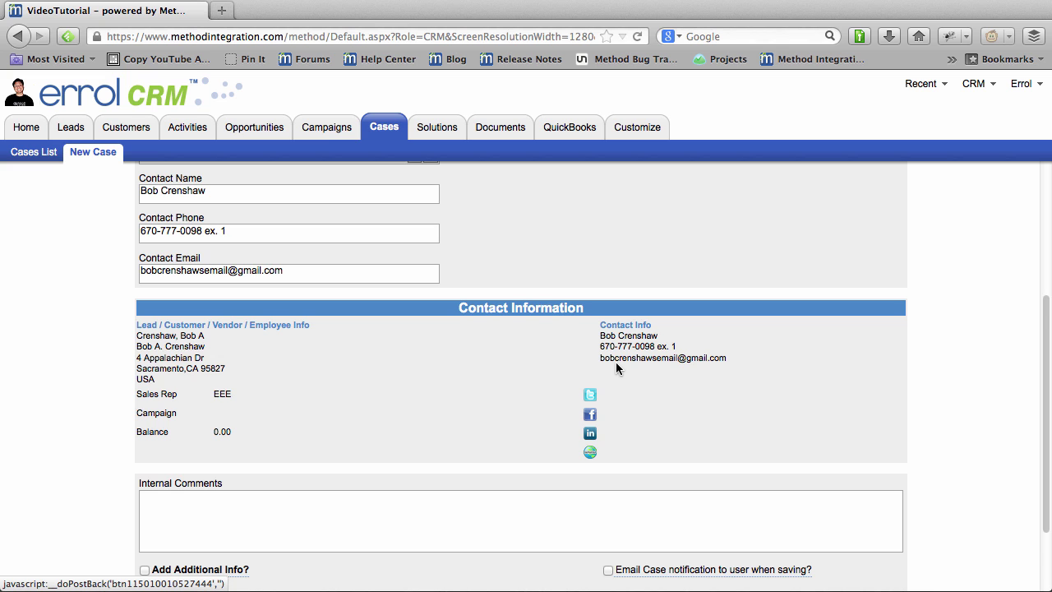
scroll(615, 362, "down", 2)
scroll(616, 362, "down", 2)
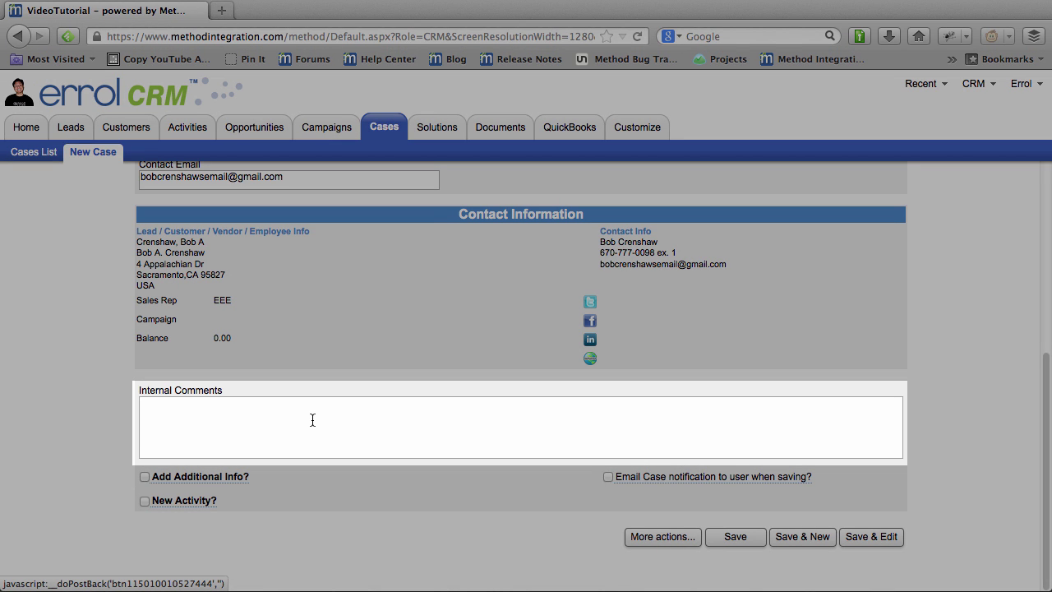
Write internal comments that the customer has pen skills problems and the pen is filled with ink.
type("Bob is ha")
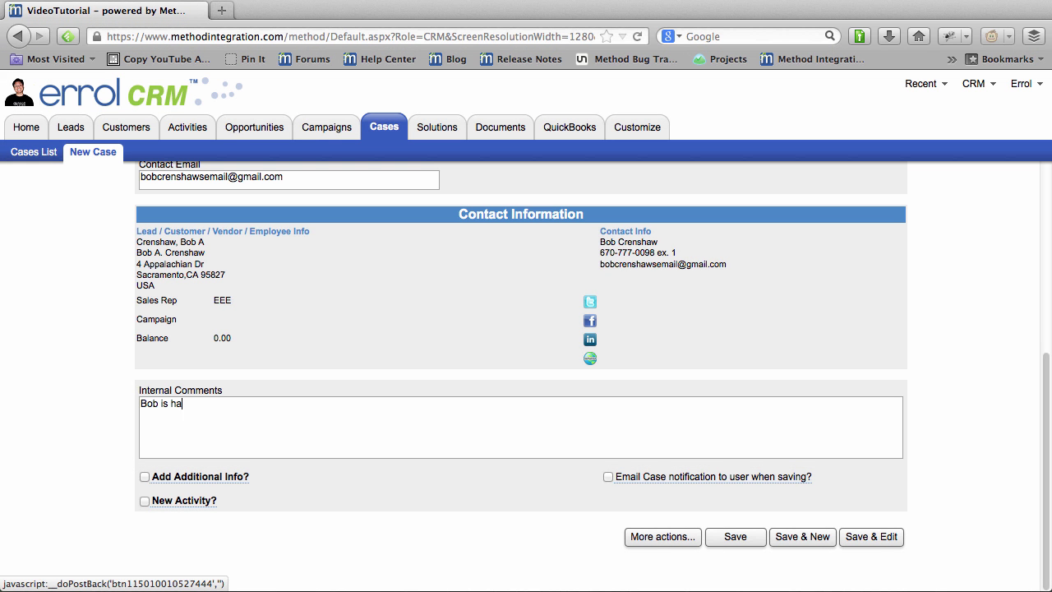
type("ving problems with pen mecha")
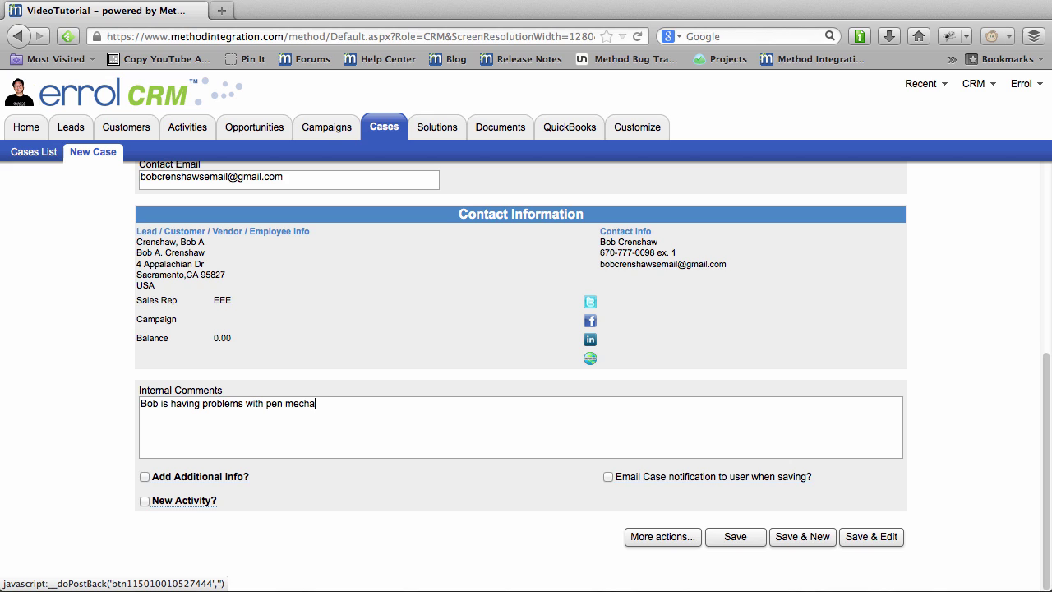
type("nics")
key("BackSpace")
key("BackSpace")
key("BackSpace")
key("BackSpace")
key("BackSpace")
key("BackSpace")
key("BackSpace")
key("BackSpace")
key("BackSpace")
type("skills.")
key("Return")
key("Return")
type("He tried")
key("BackSpace")
key("BackSpace")
key("BackSpace")
key("BackSpace")
key("BackSpace")
key("BackSpace")
type("checked it for in")
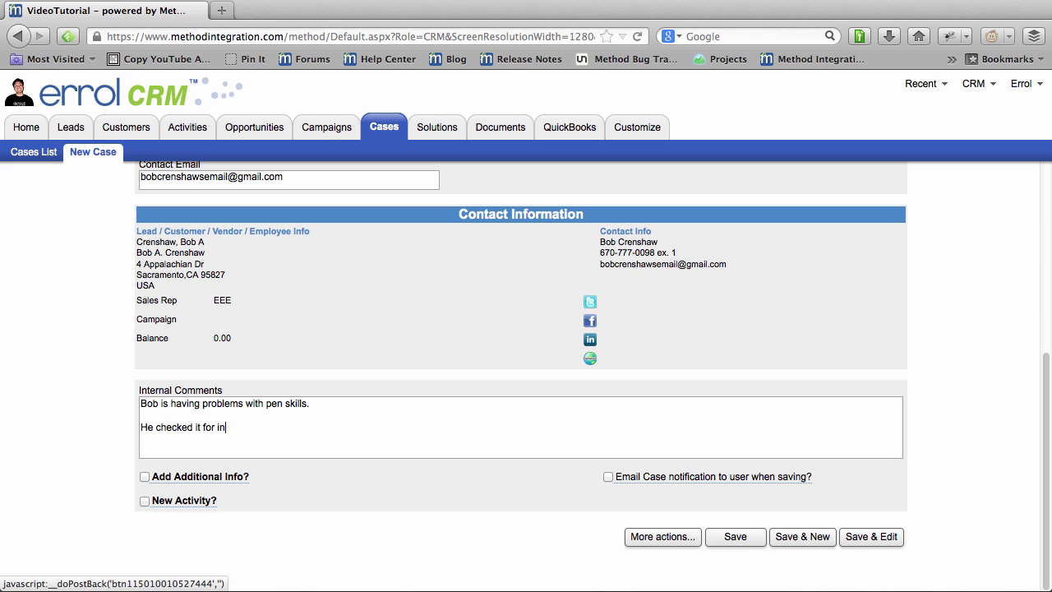
type("k and it's filled with ink.")
Add a paragraph that pressing the silver button didn't work, promising a video of him pressing it.
key("Return")
key("Return")
type("He also")
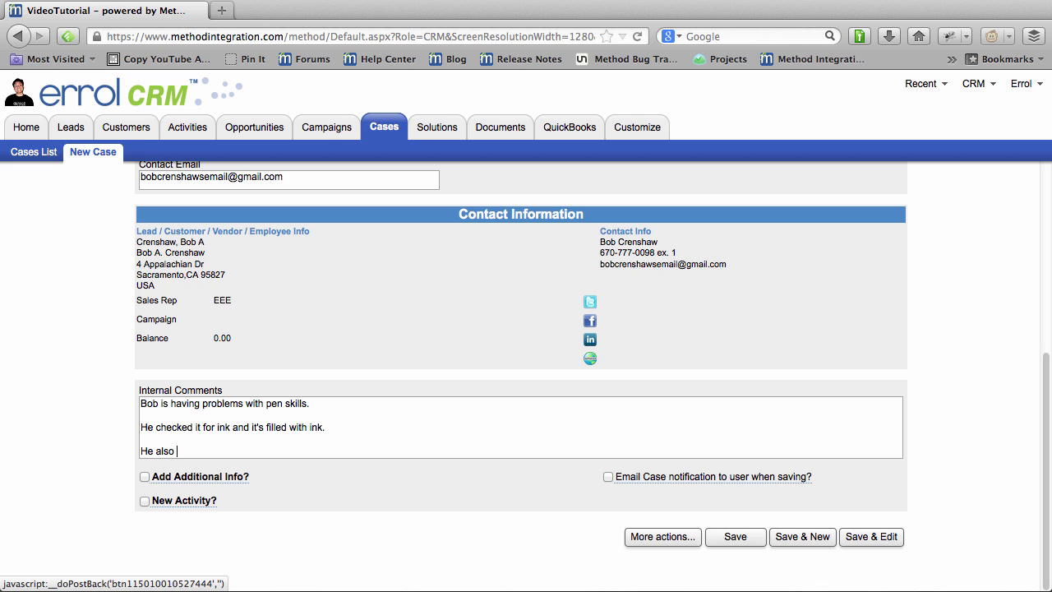
type(" tried pressing the silver butt")
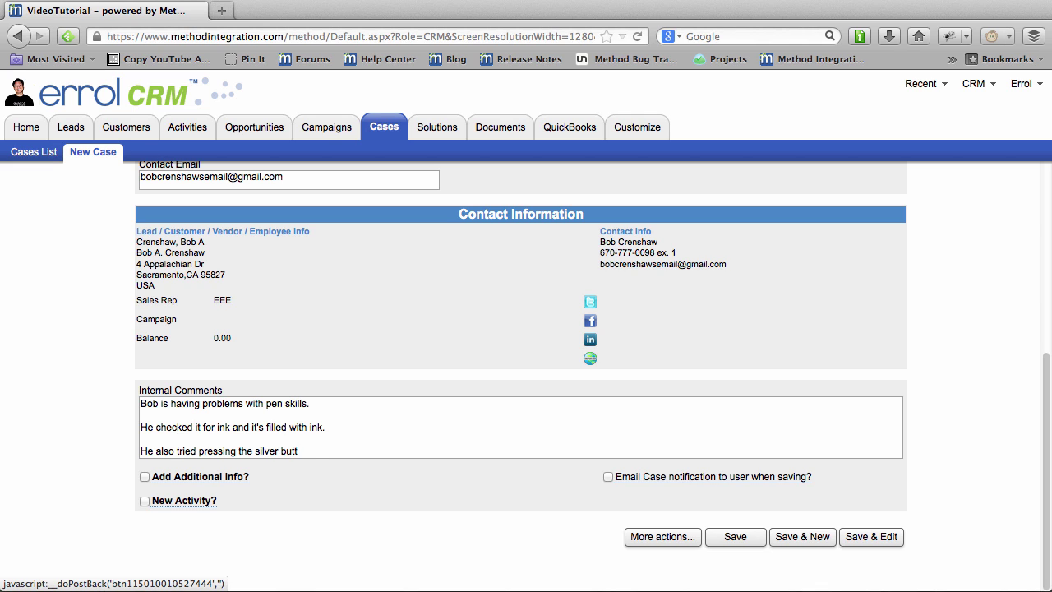
type("on. And he said the silver b")
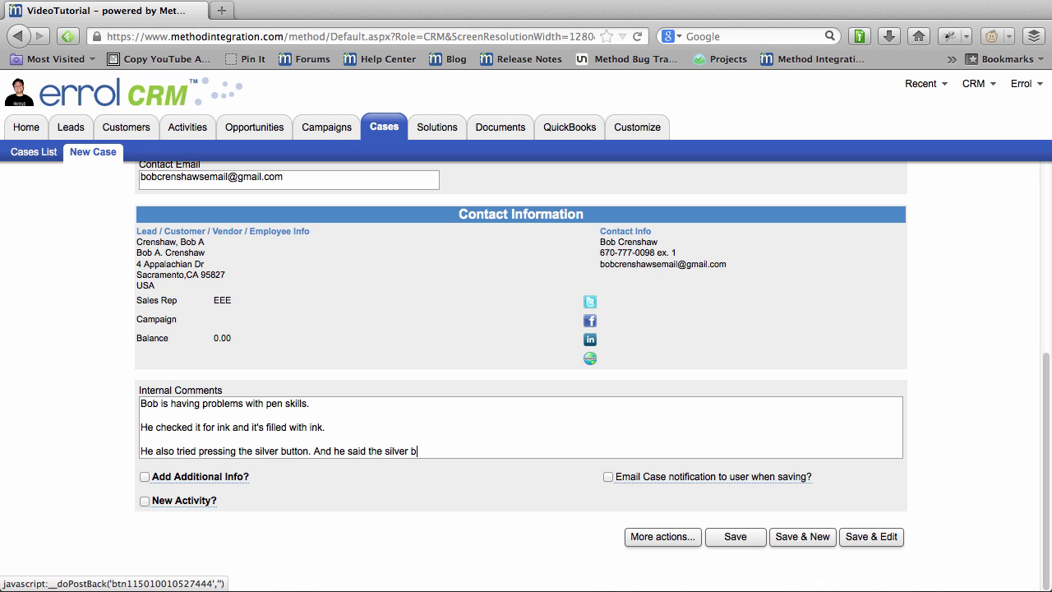
type("utton didn't work. He is go")
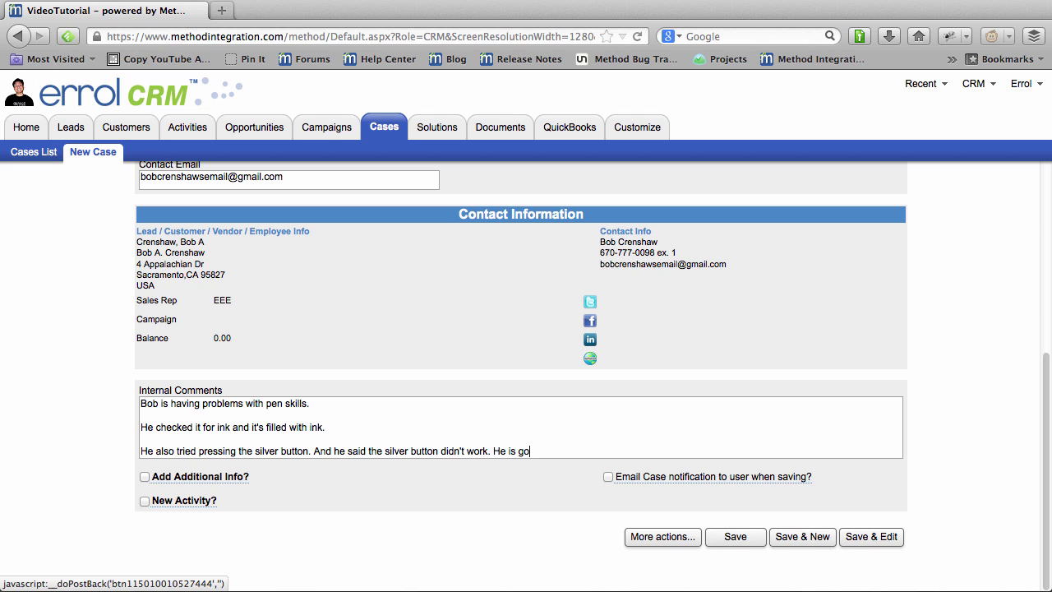
type("ing to send a video fo")
key("BackSpace")
key("BackSpace")
type("of him pressing the silver button.")
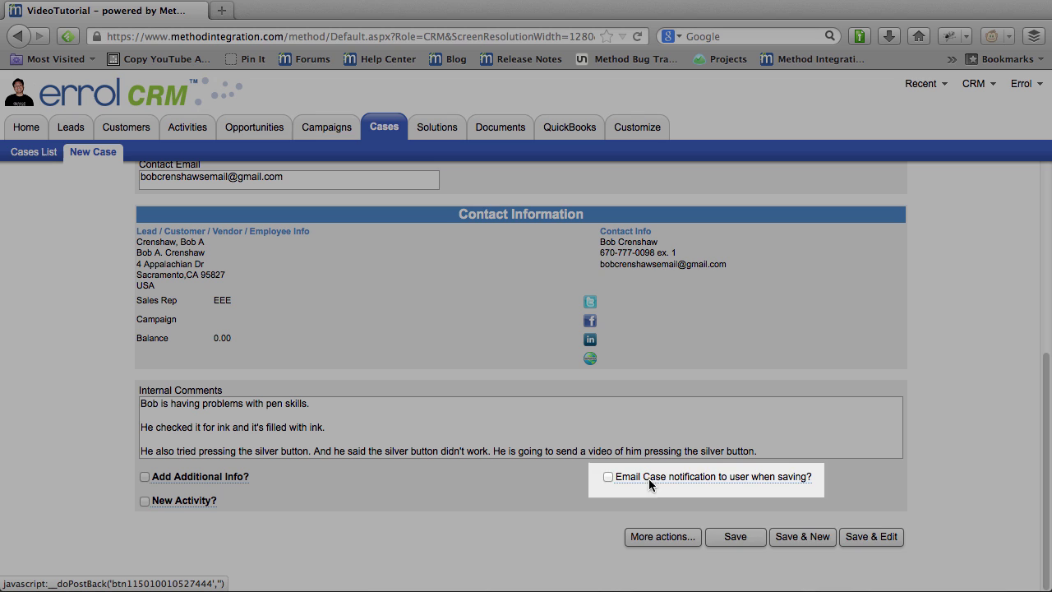
mouse_move(670, 485)
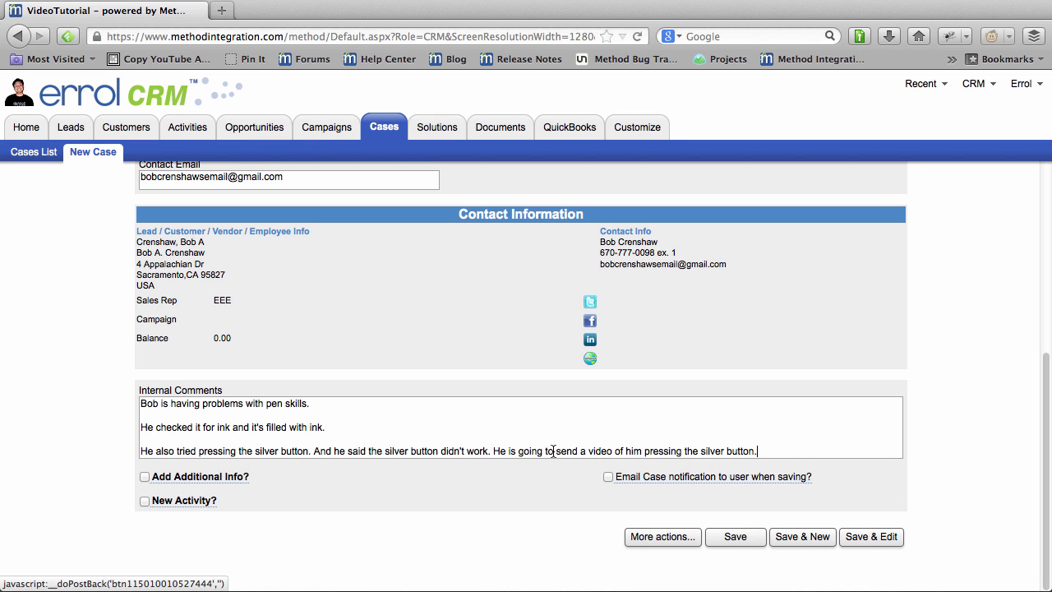
scroll(547, 394, "up", 5)
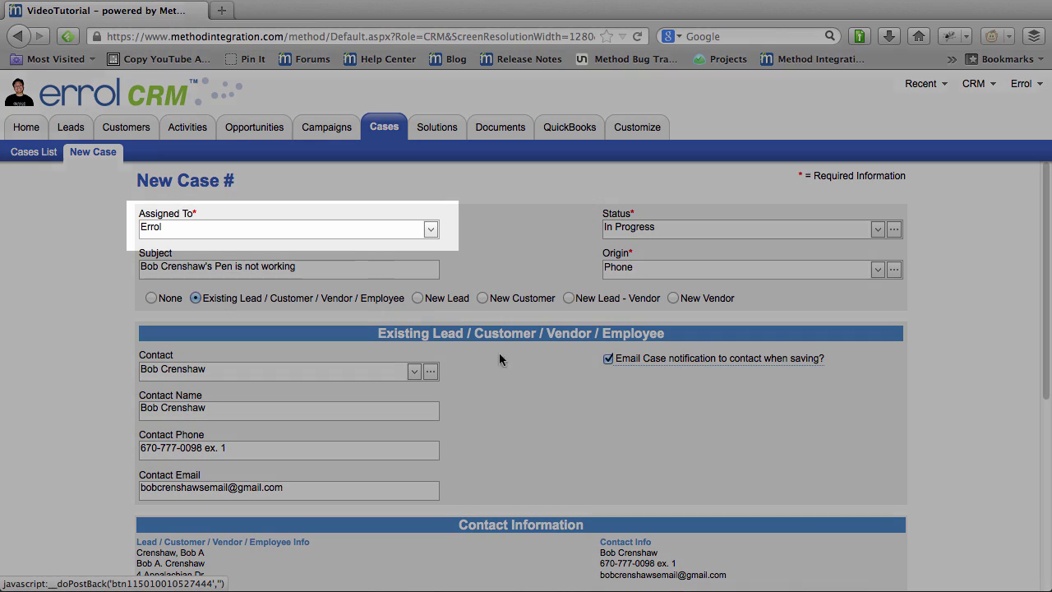
scroll(534, 492, "down", 5)
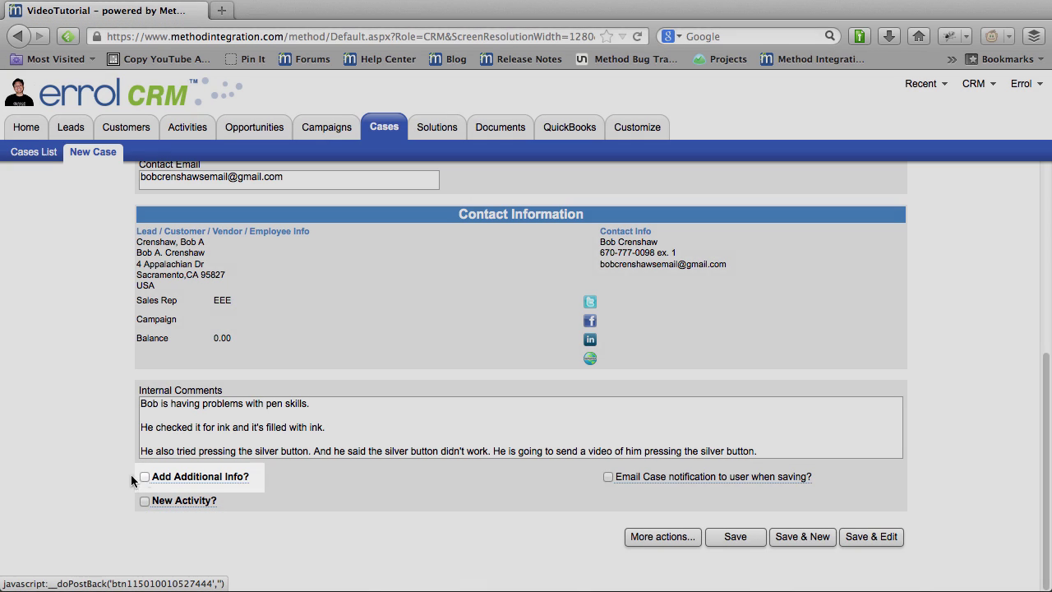
Turn on Additional Info and set type Problem and reason Complex functionality.
left_click(144, 477)
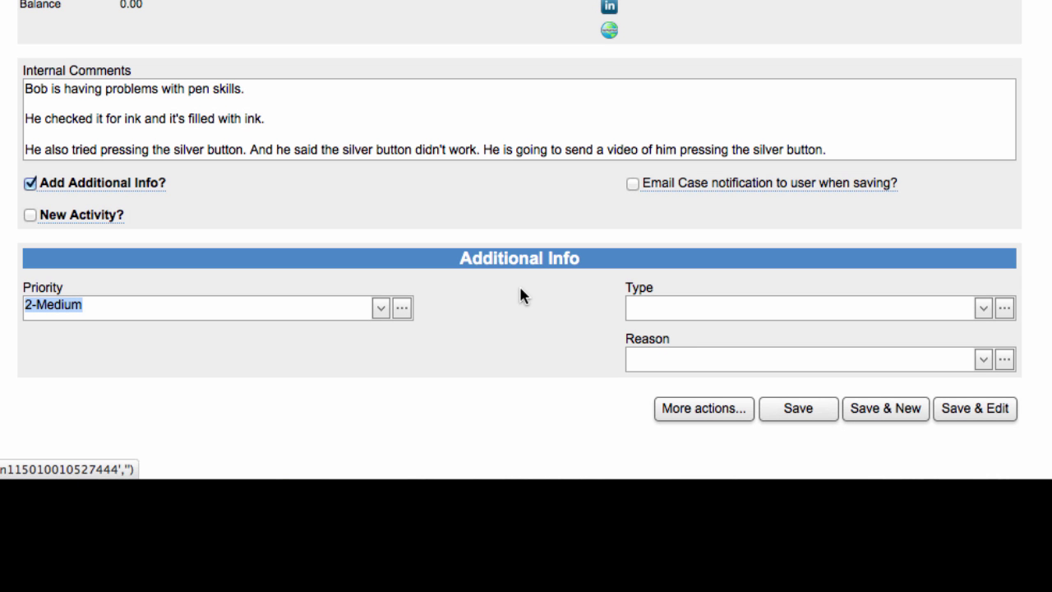
left_click(984, 308)
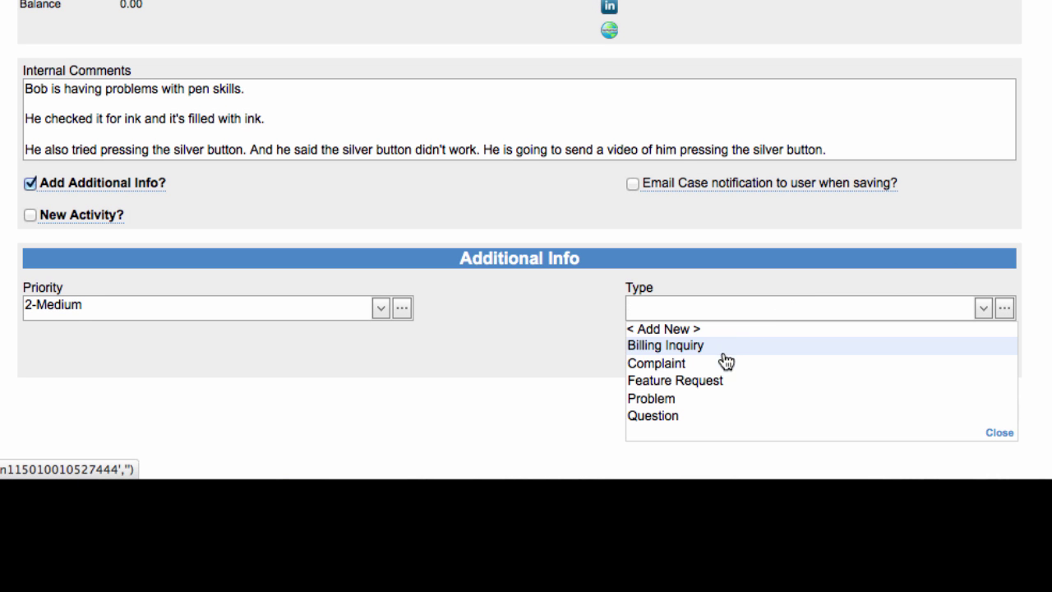
left_click(687, 399)
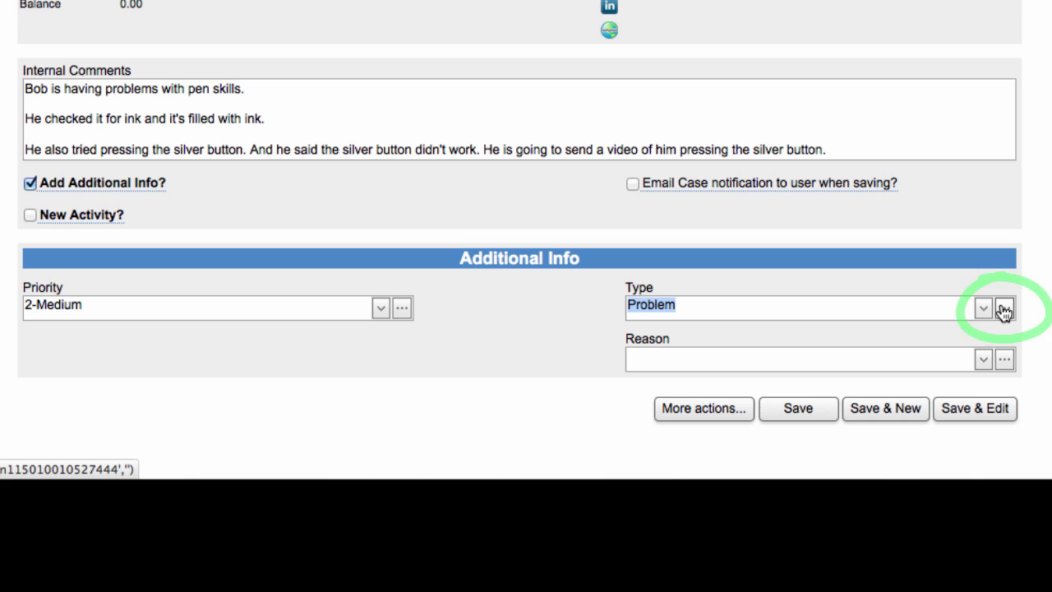
left_click(984, 362)
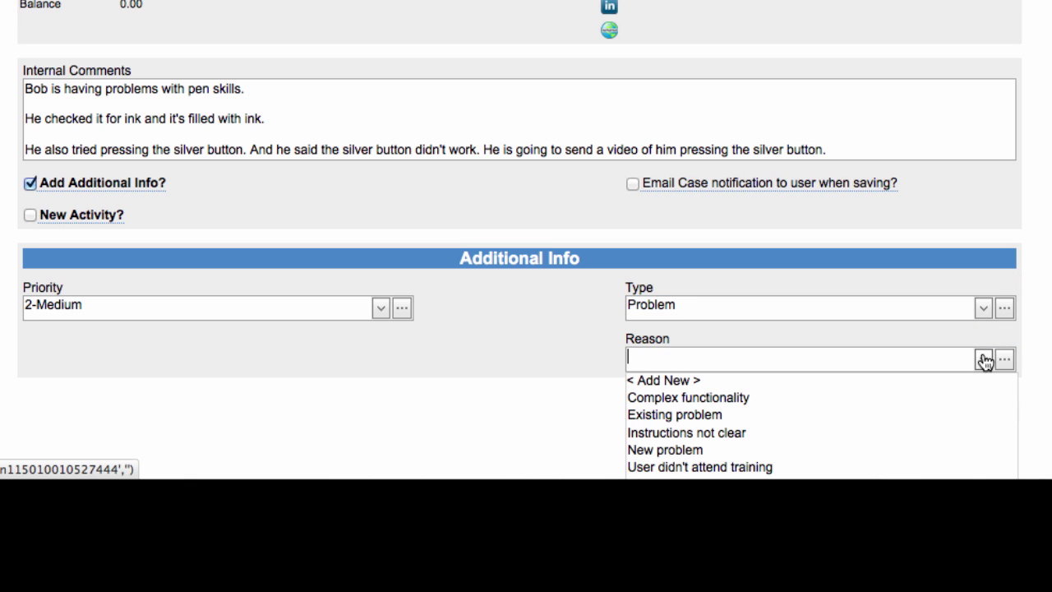
scroll(900, 402, "down", 1)
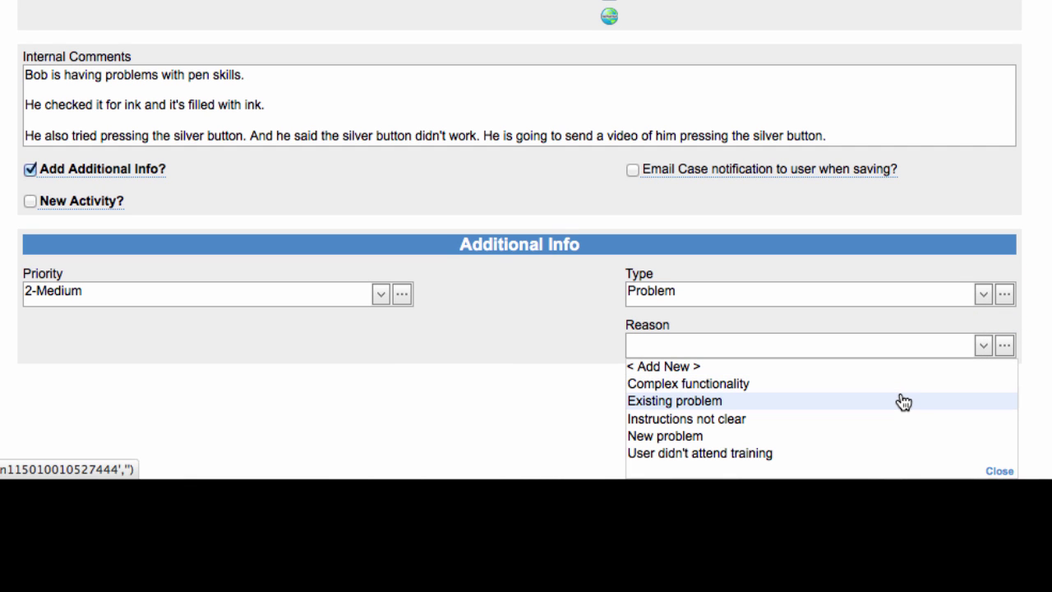
left_click(822, 384)
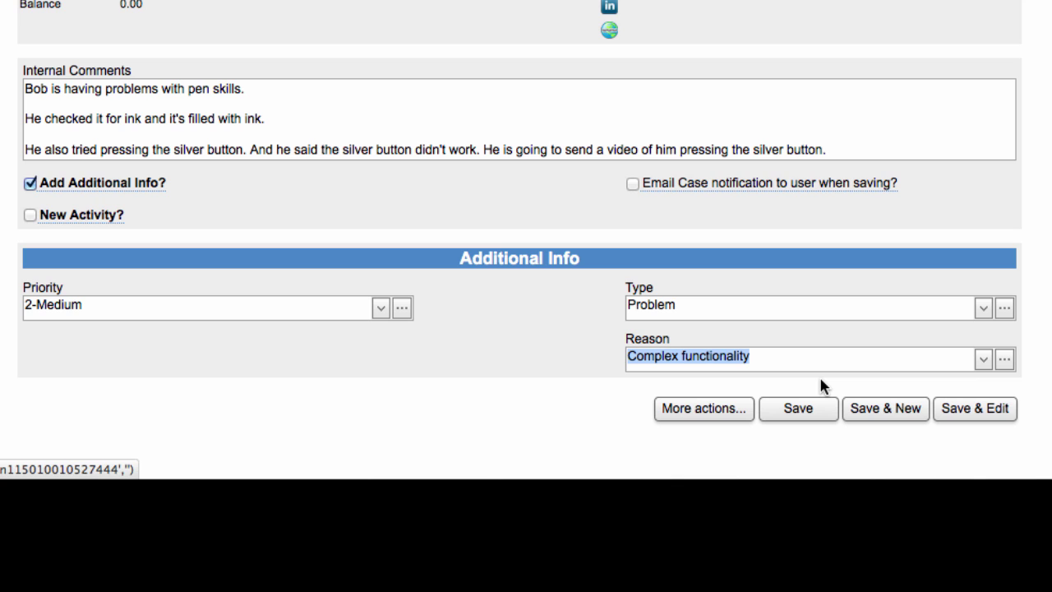
left_click(1006, 362)
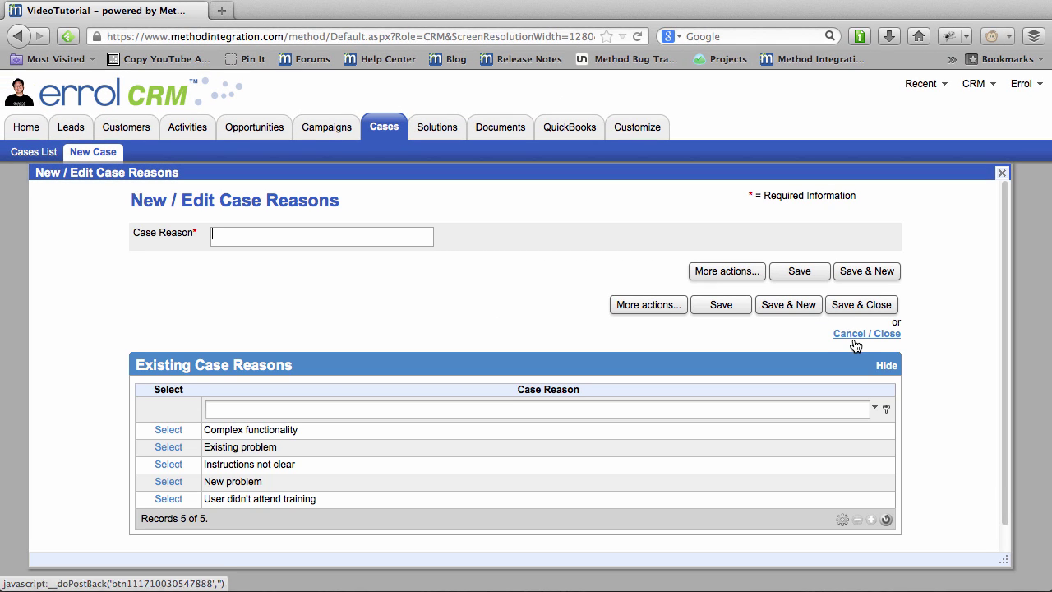
left_click(857, 337)
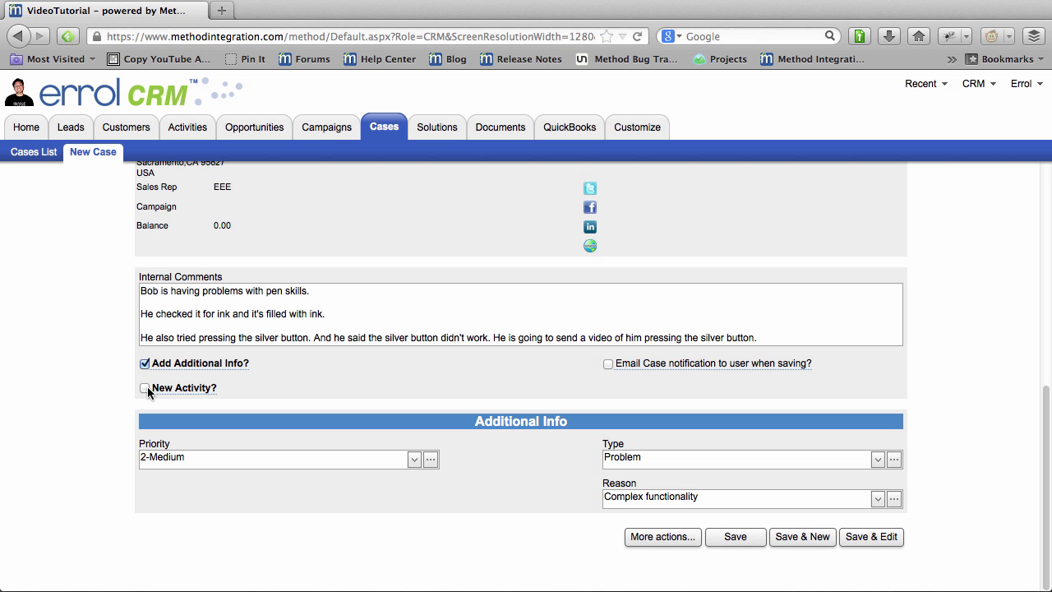
Add a new activity to the case with activity type Phone Call Incoming.
left_click(145, 388)
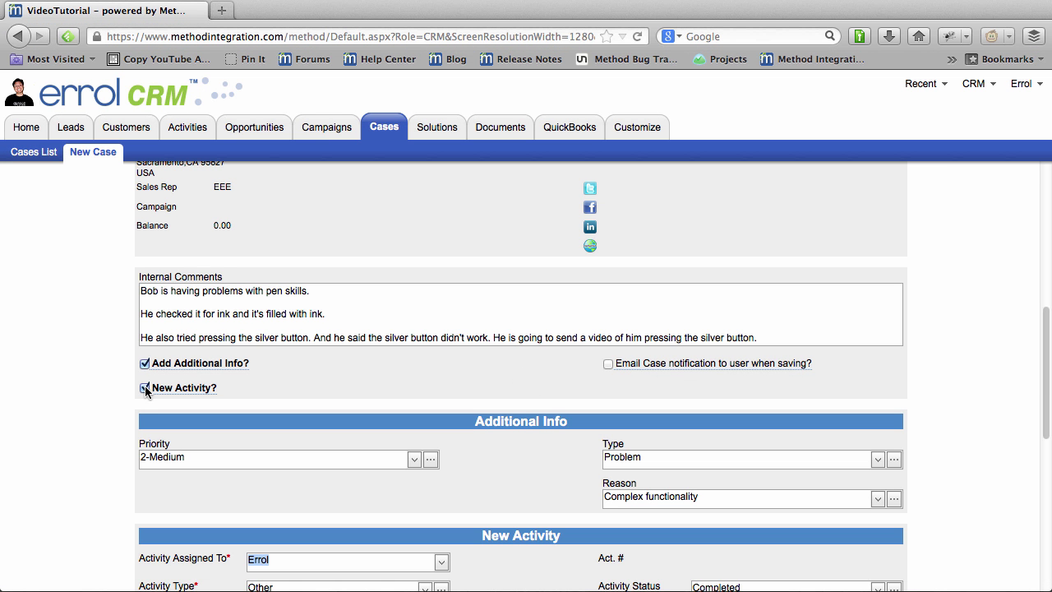
scroll(439, 392, "down", 5)
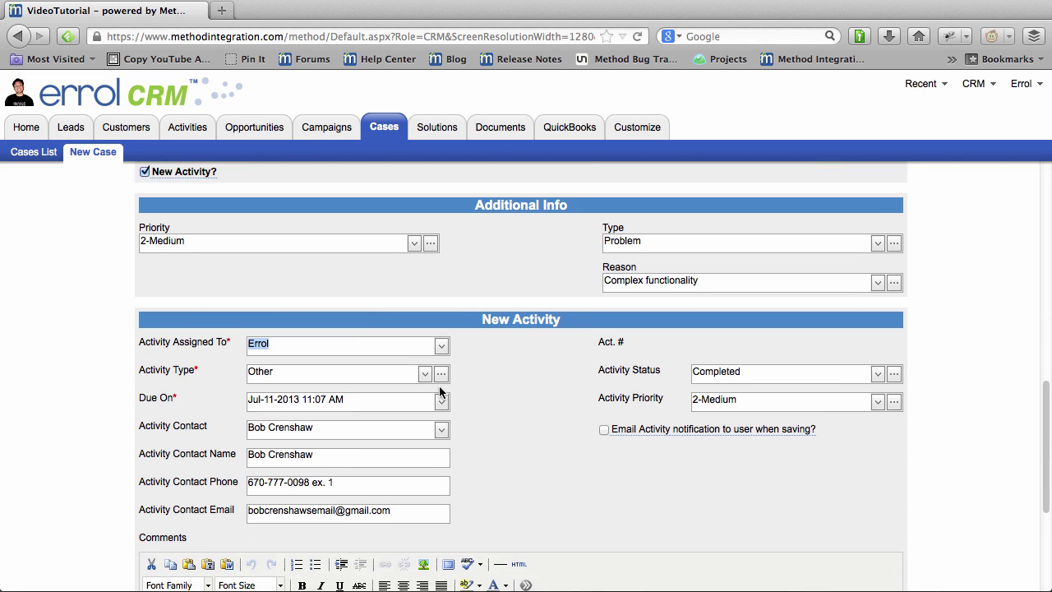
scroll(494, 396, "down", 3)
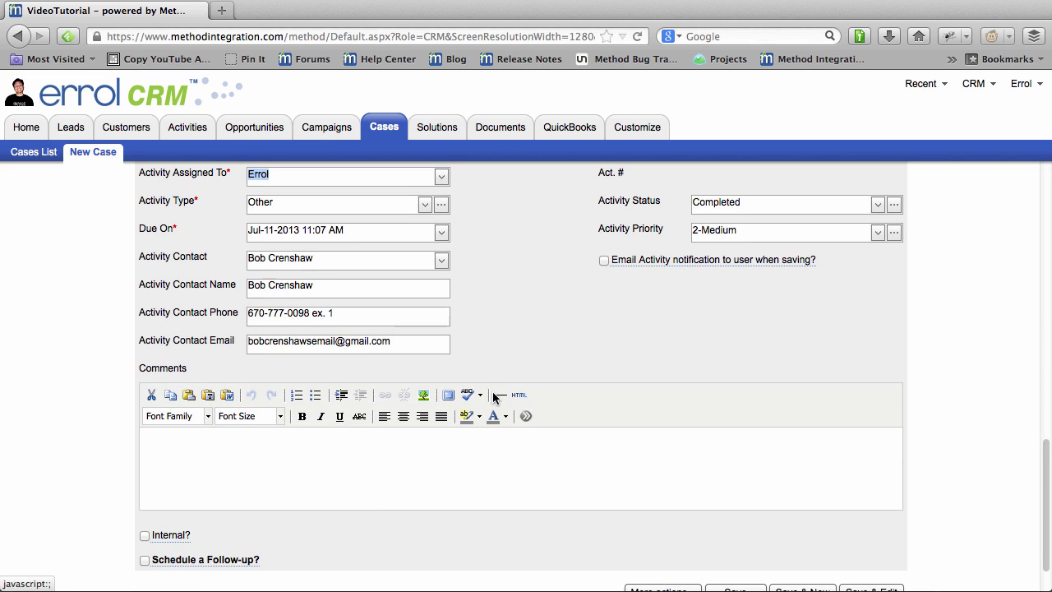
scroll(530, 309, "up", 1)
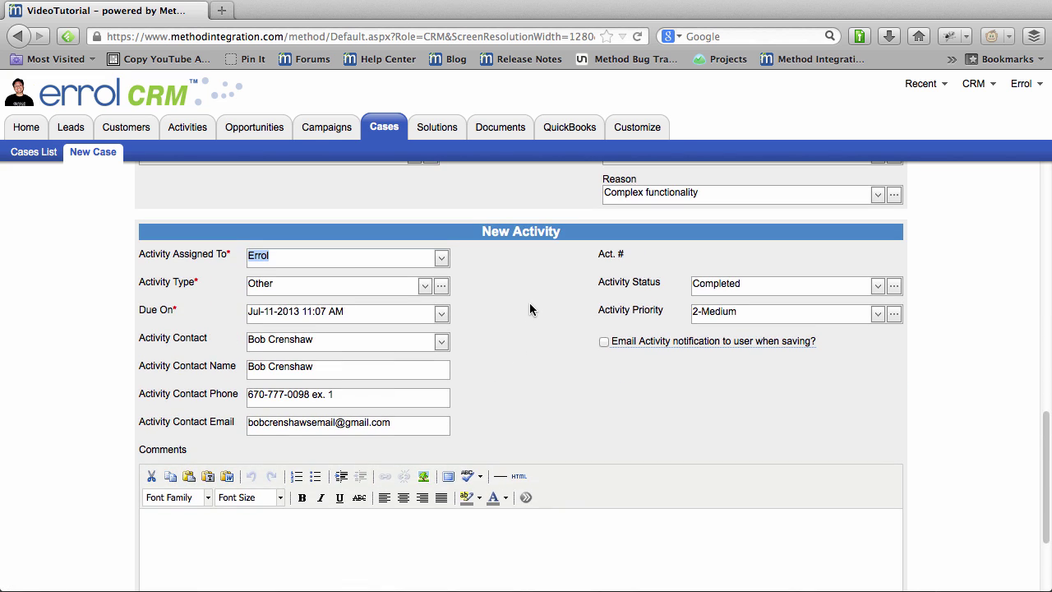
scroll(529, 308, "down", 1)
scroll(529, 308, "up", 1)
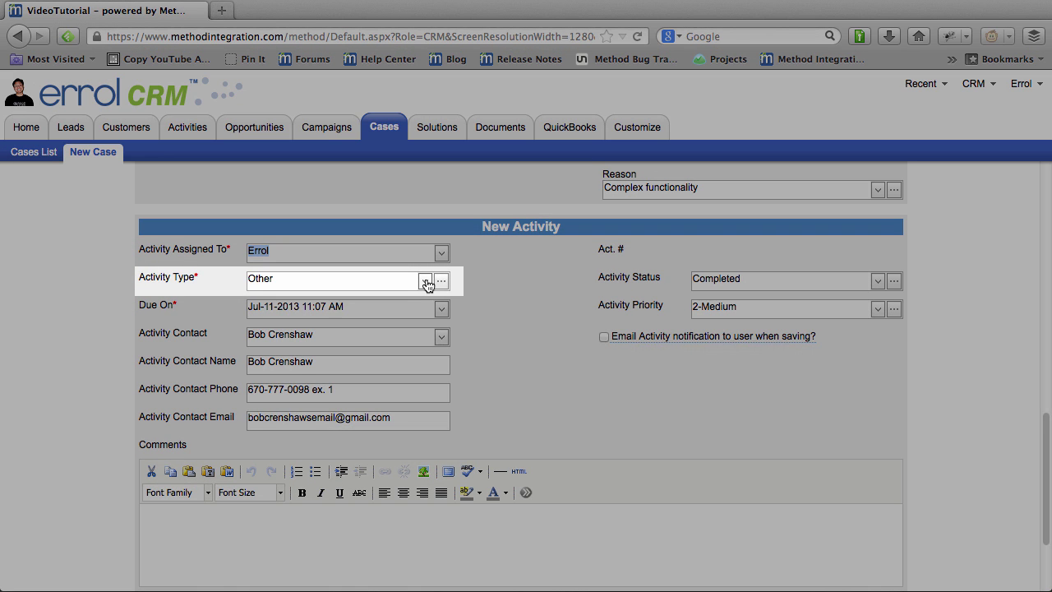
left_click(426, 281)
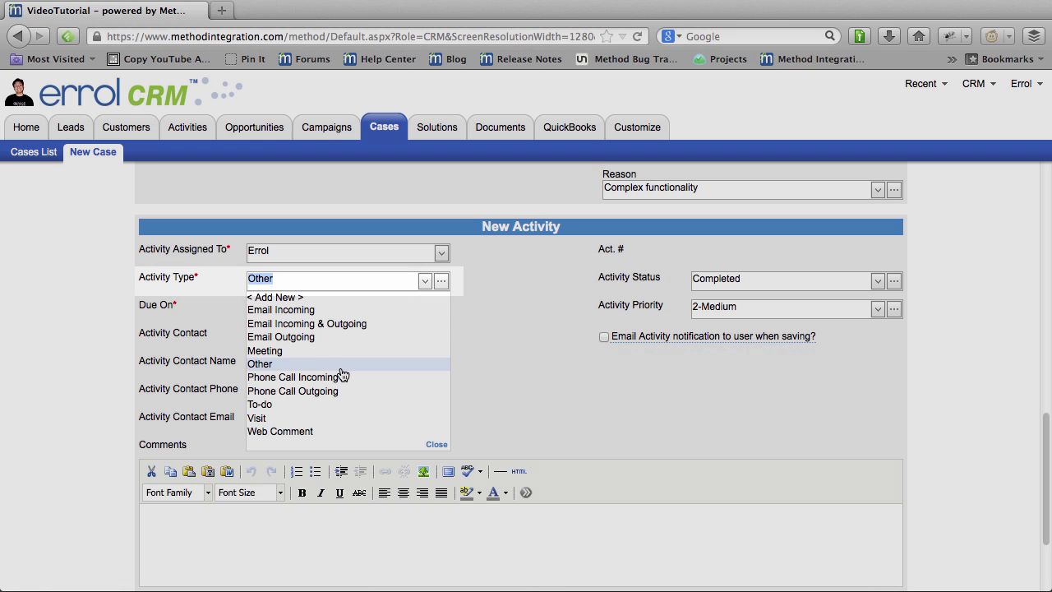
left_click(340, 377)
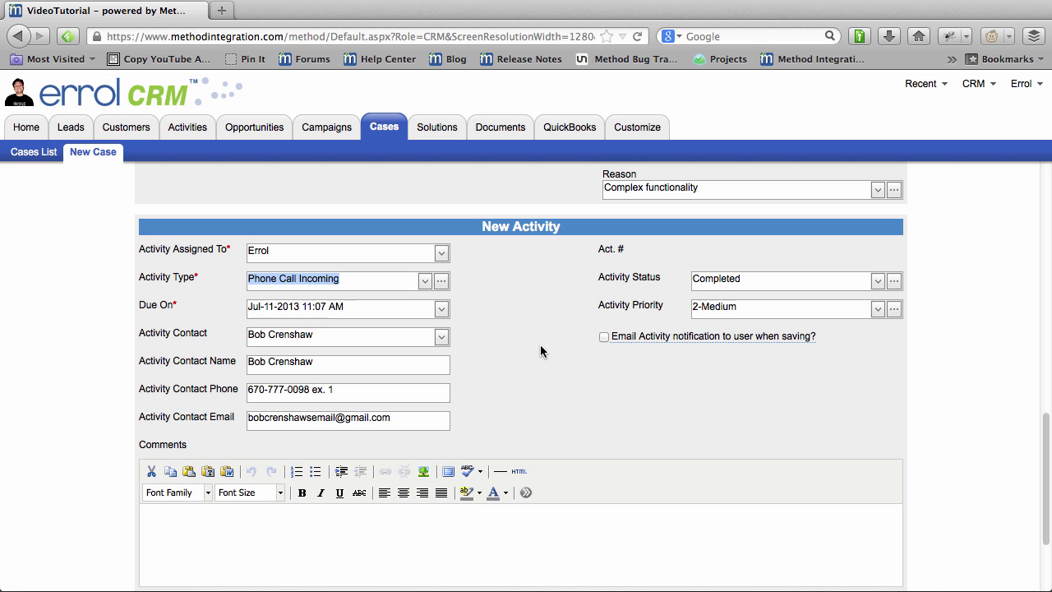
scroll(540, 345, "up", 4)
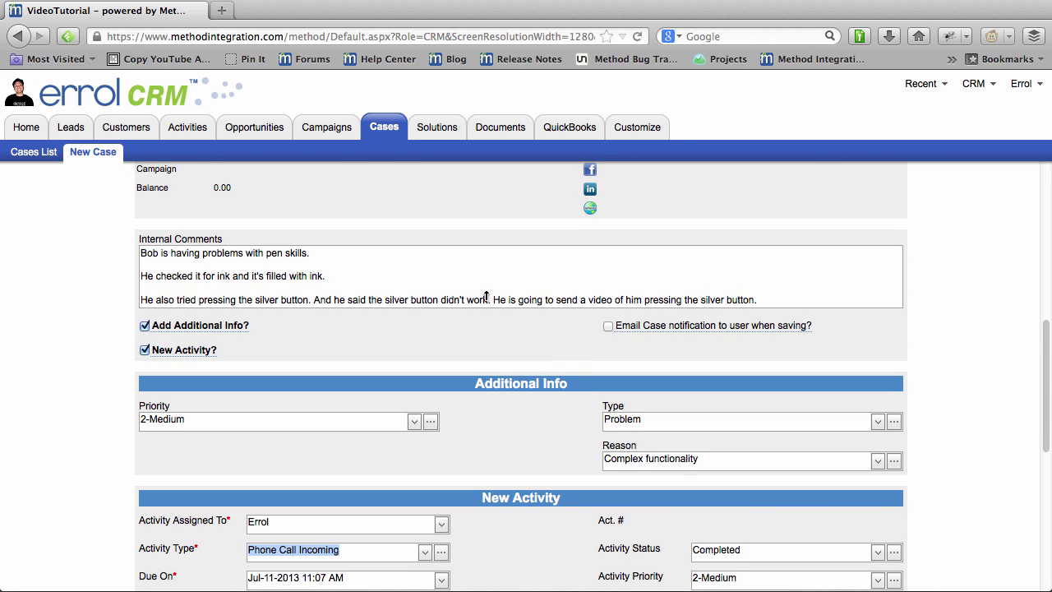
Copy all the internal comments text into the new activity's Comments editor.
left_click(487, 296)
key("super+a")
key("super+c")
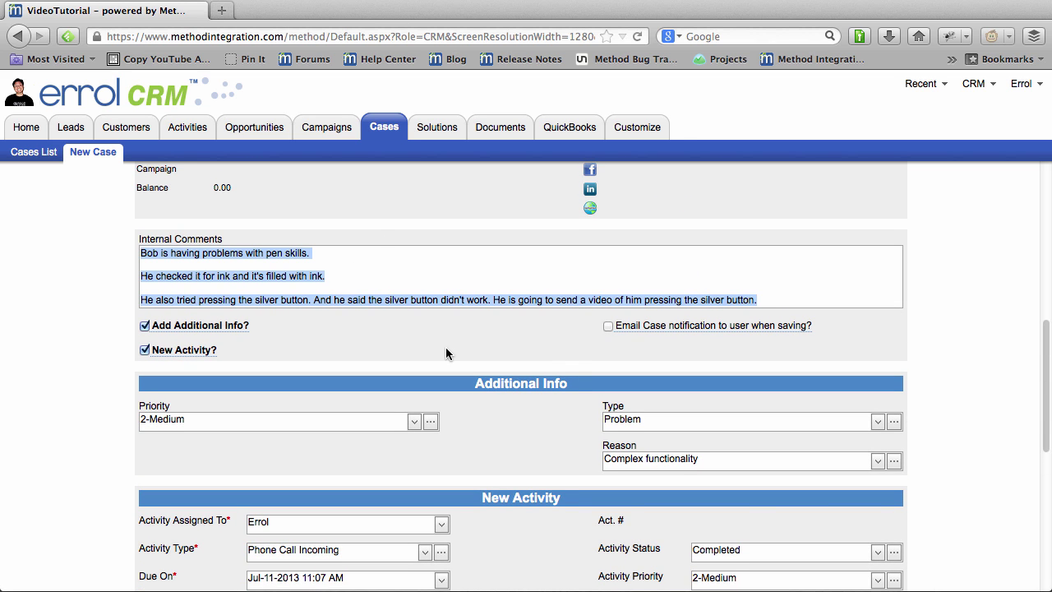
scroll(445, 347, "down", 6)
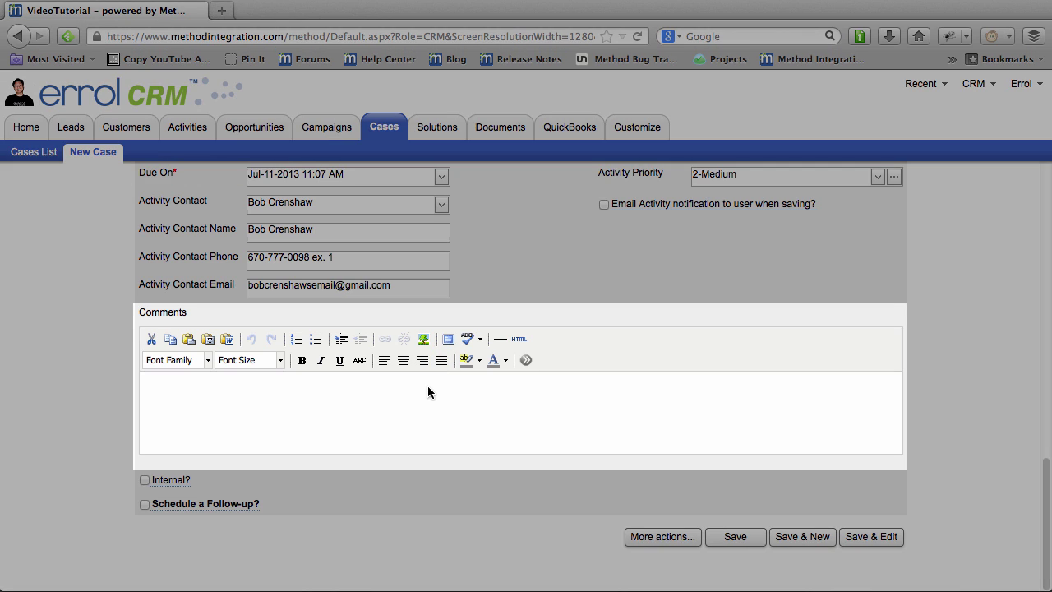
left_click(428, 392)
key("super+v")
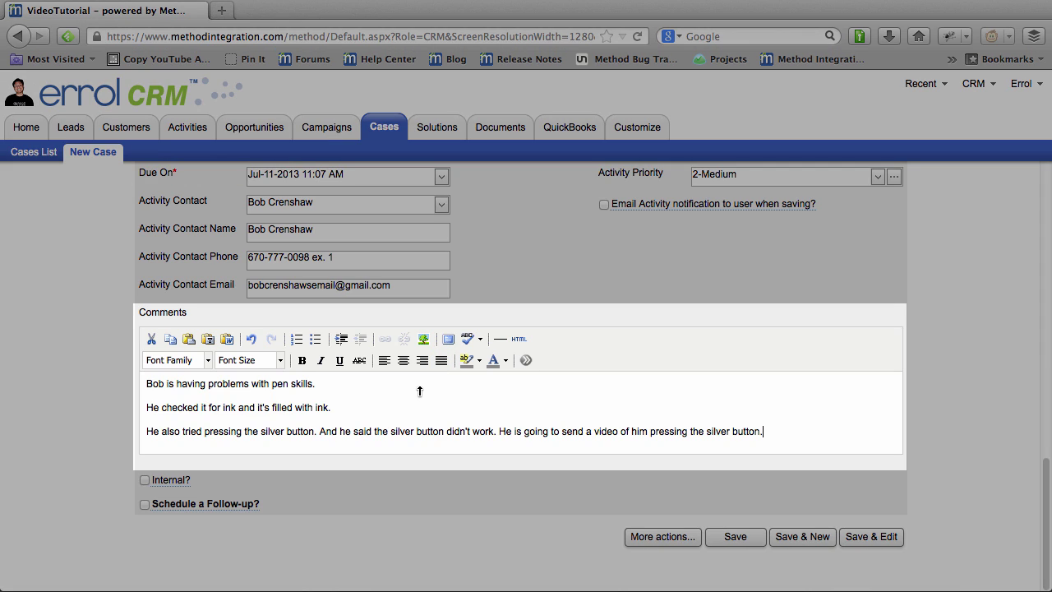
scroll(536, 258, "up", 5)
scroll(537, 247, "up", 1)
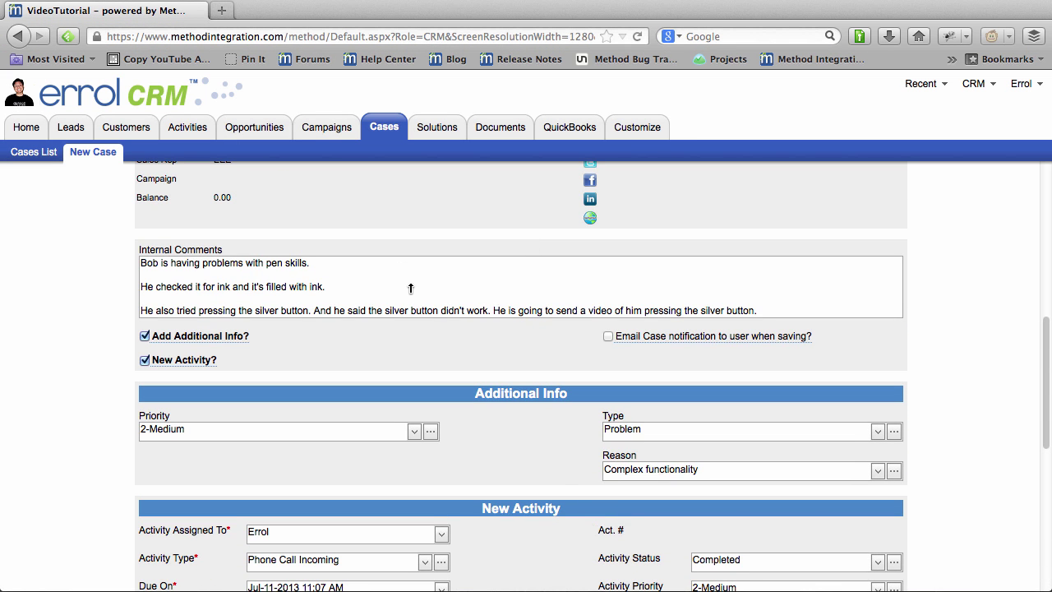
scroll(540, 484, "down", 4)
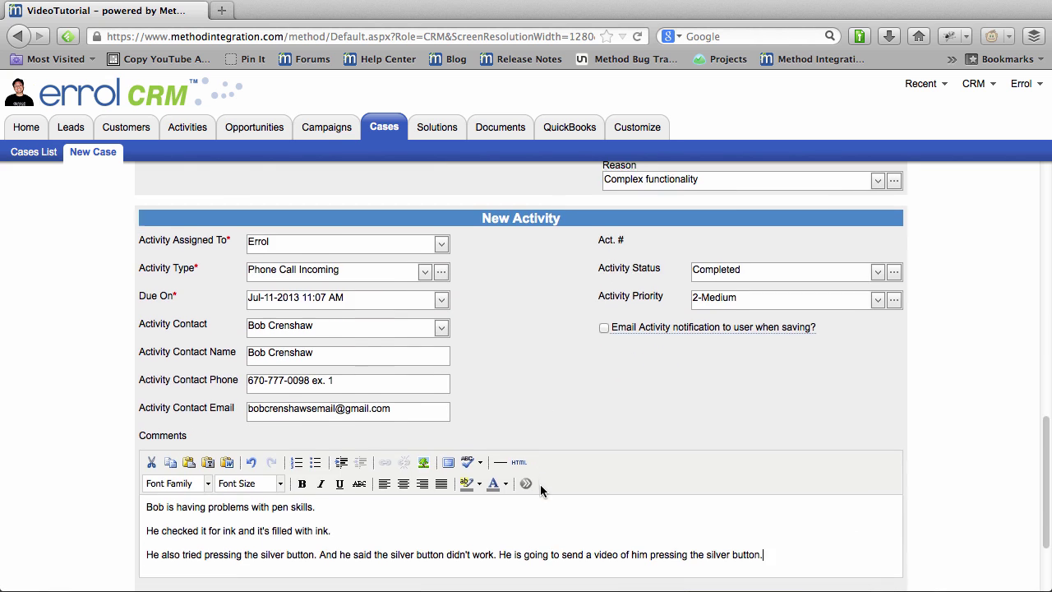
scroll(540, 489, "down", 2)
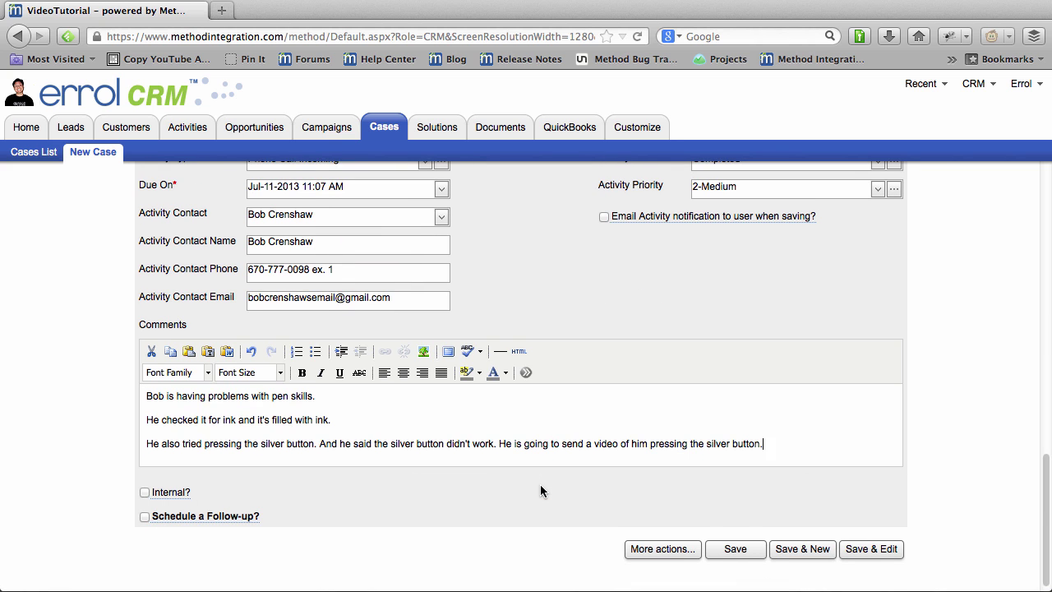
scroll(540, 491, "down", 1)
mouse_move(182, 482)
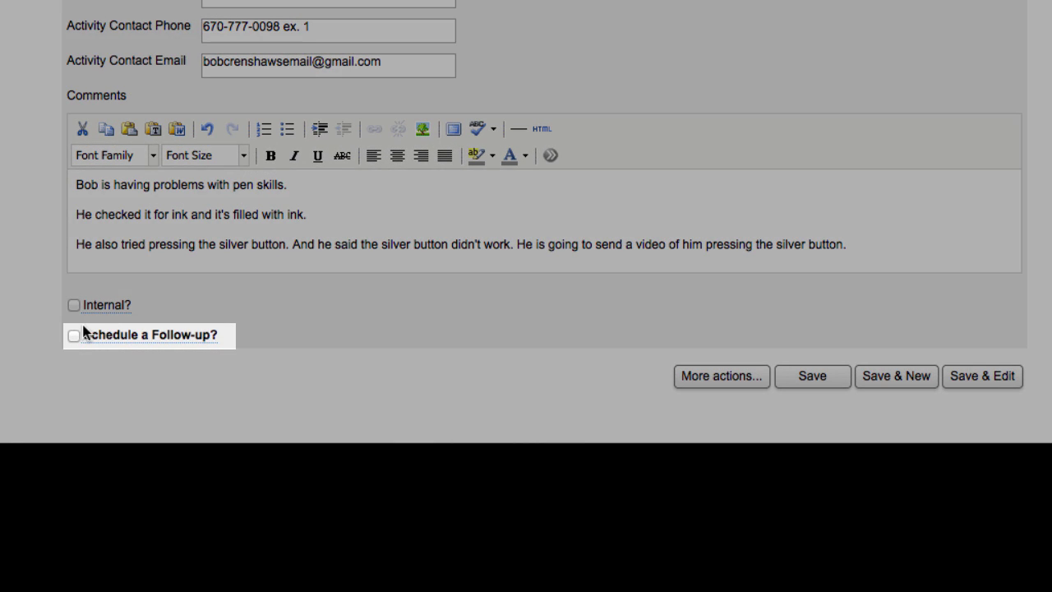
Enable a Phone Call Outgoing follow-up due Jul-12-2013, then save the case.
left_click(75, 335)
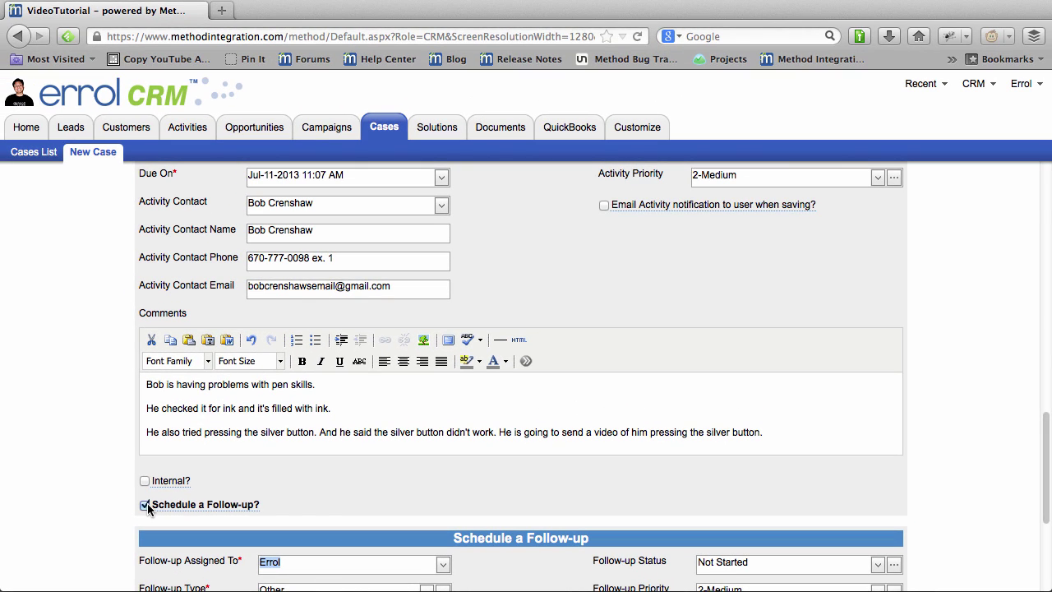
scroll(368, 489, "down", 5)
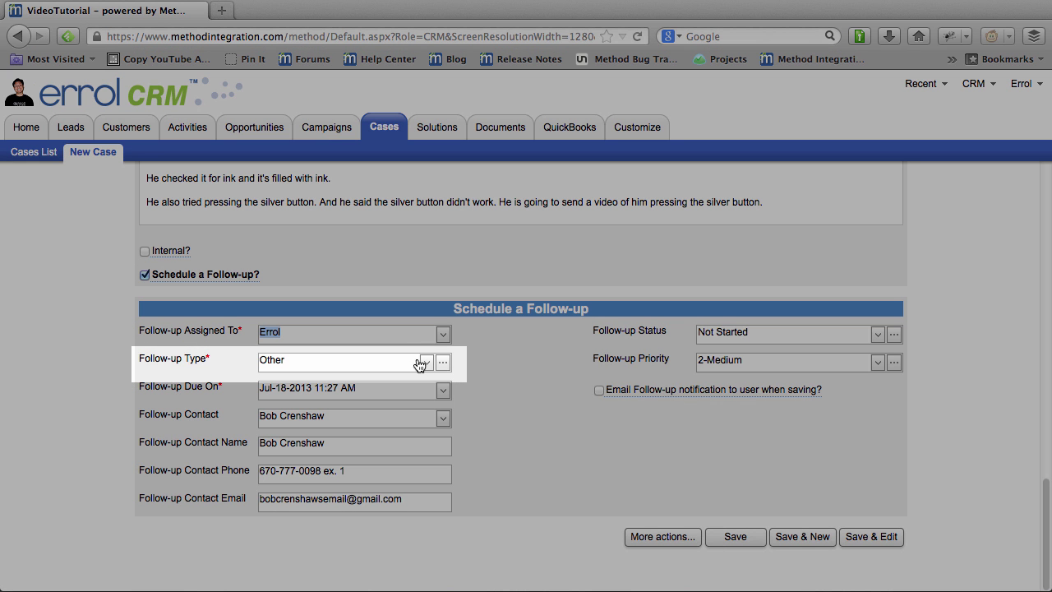
left_click(426, 363)
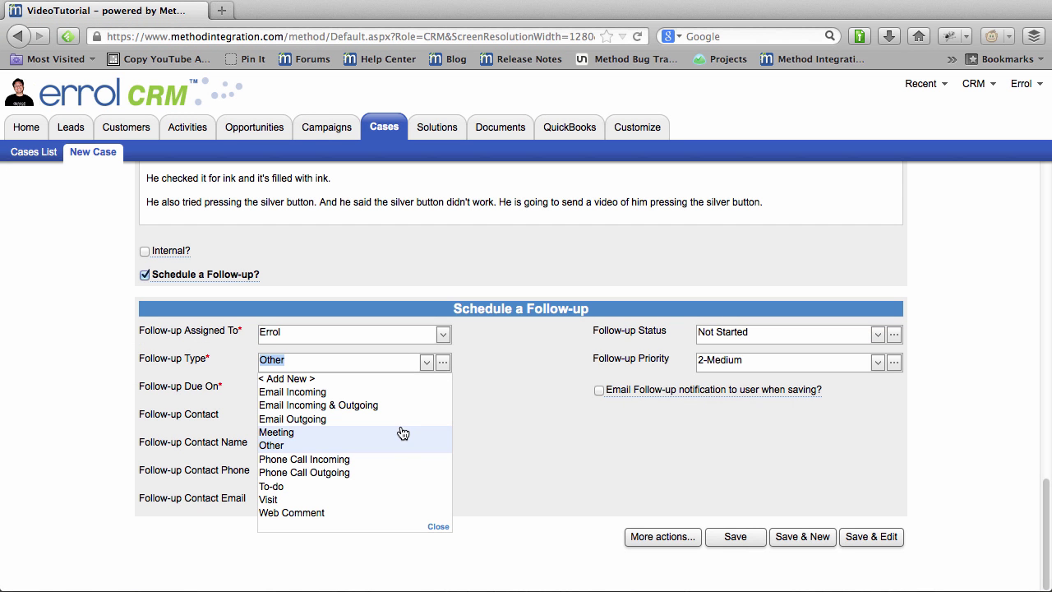
left_click(367, 471)
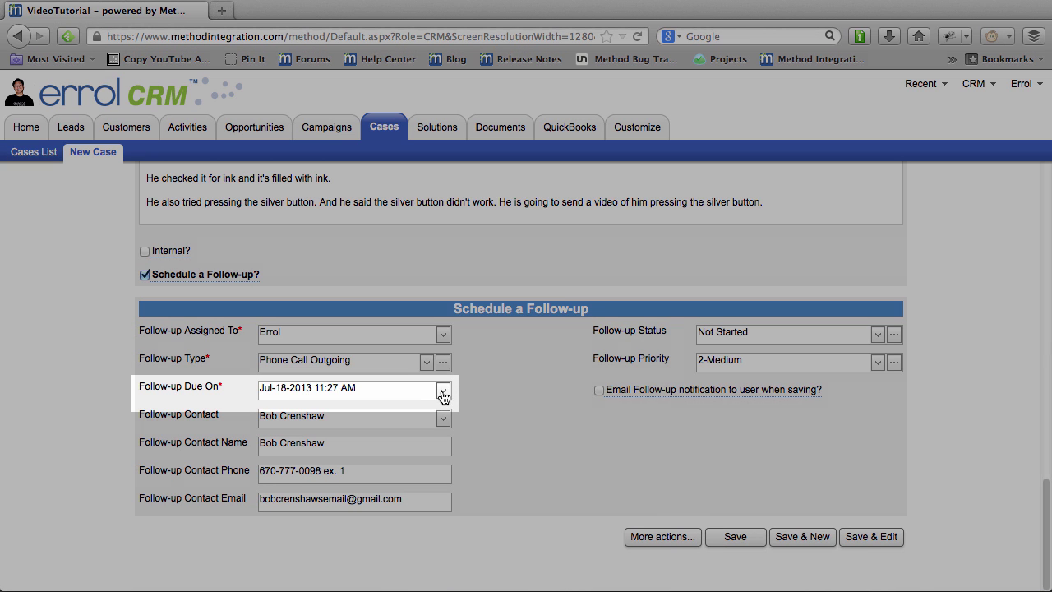
left_click(443, 390)
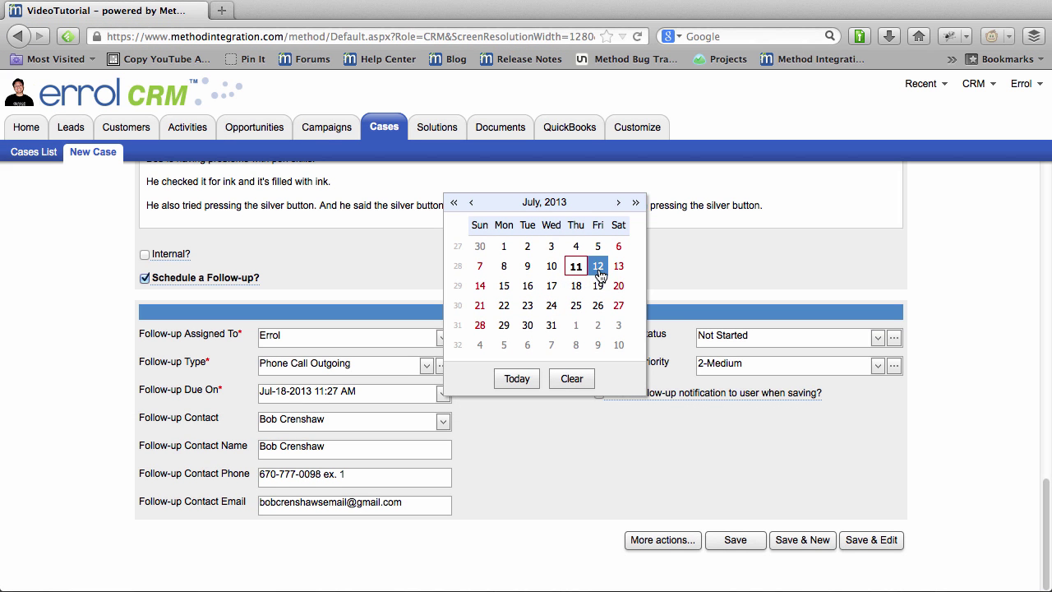
left_click(597, 266)
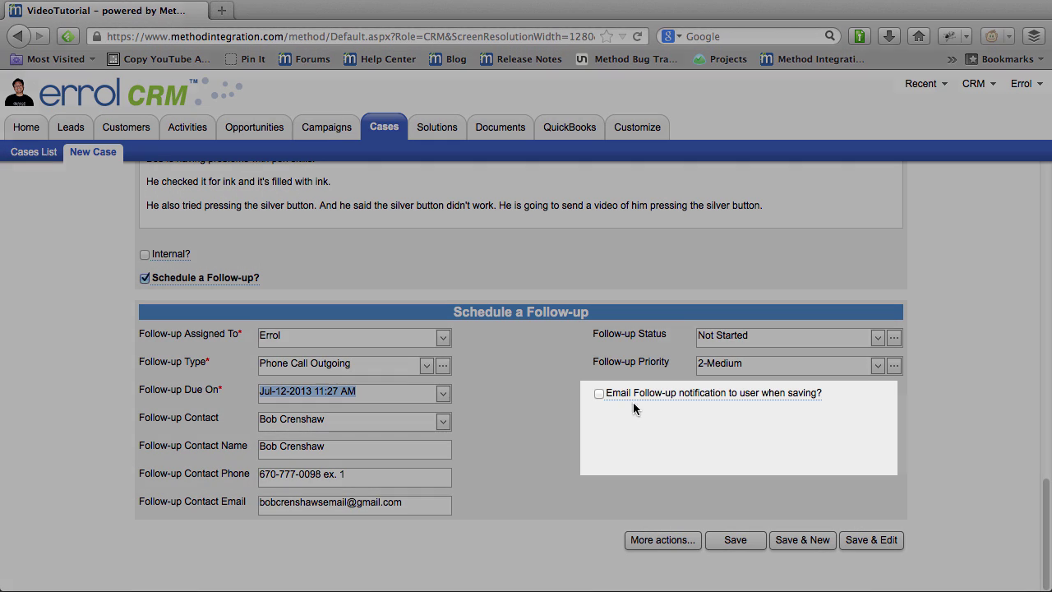
mouse_move(651, 397)
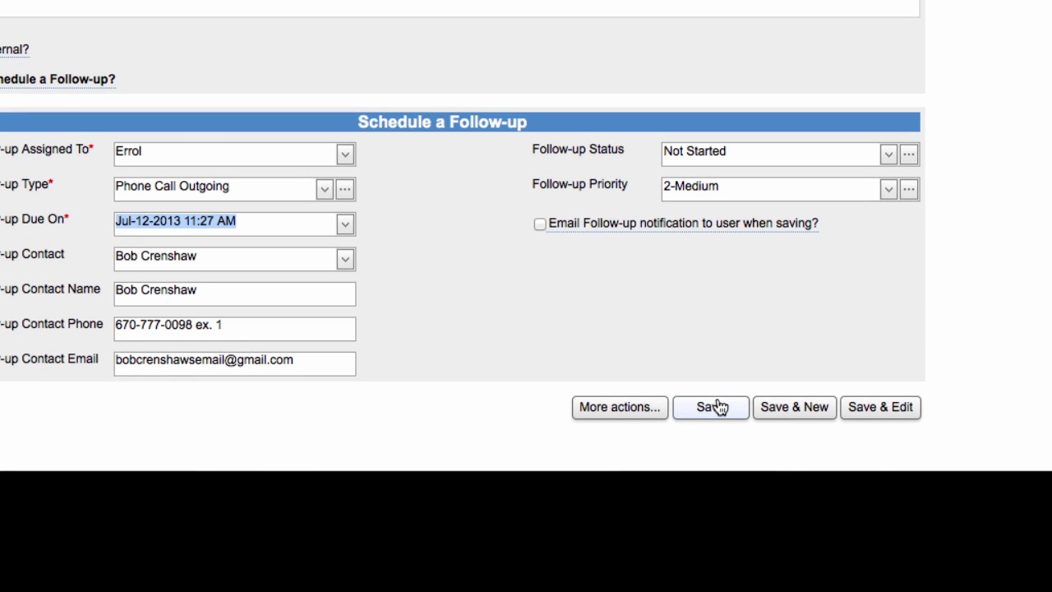
left_click(715, 407)
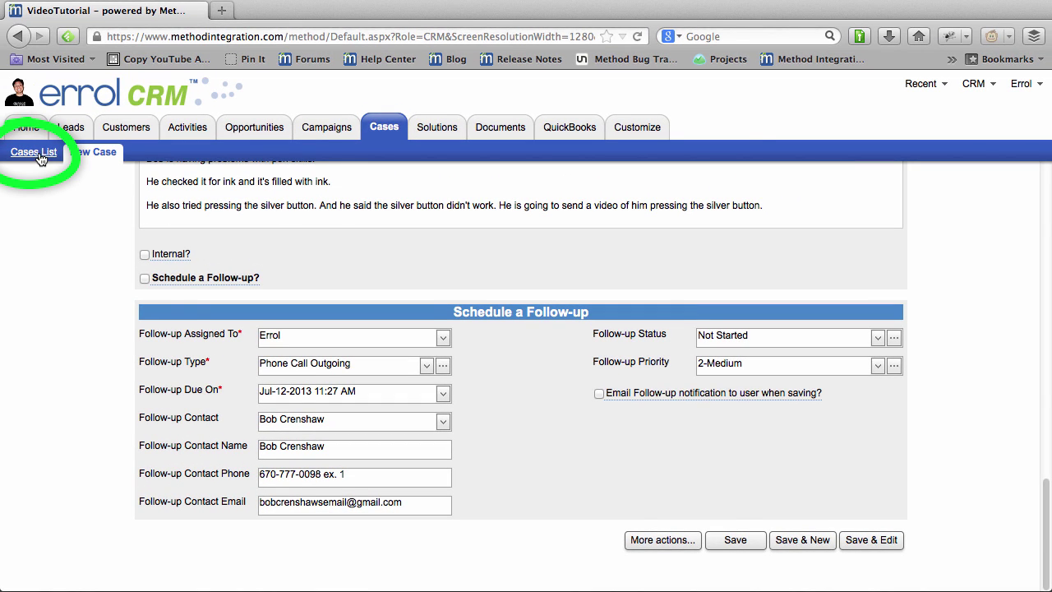
Switch to the Cases List and refresh it so new case #3 appears.
left_click(37, 153)
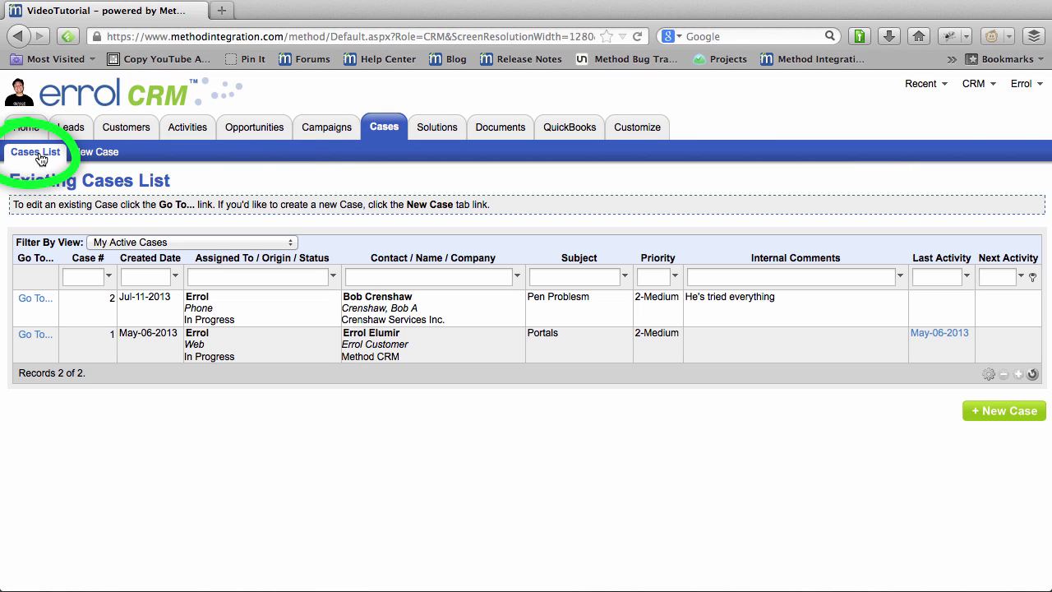
left_click(1034, 375)
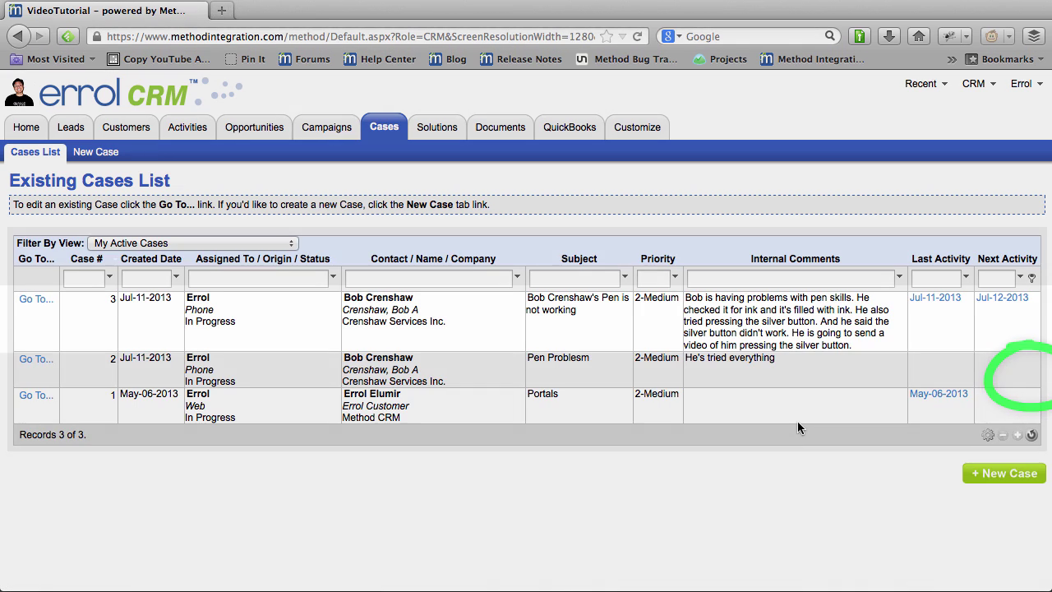